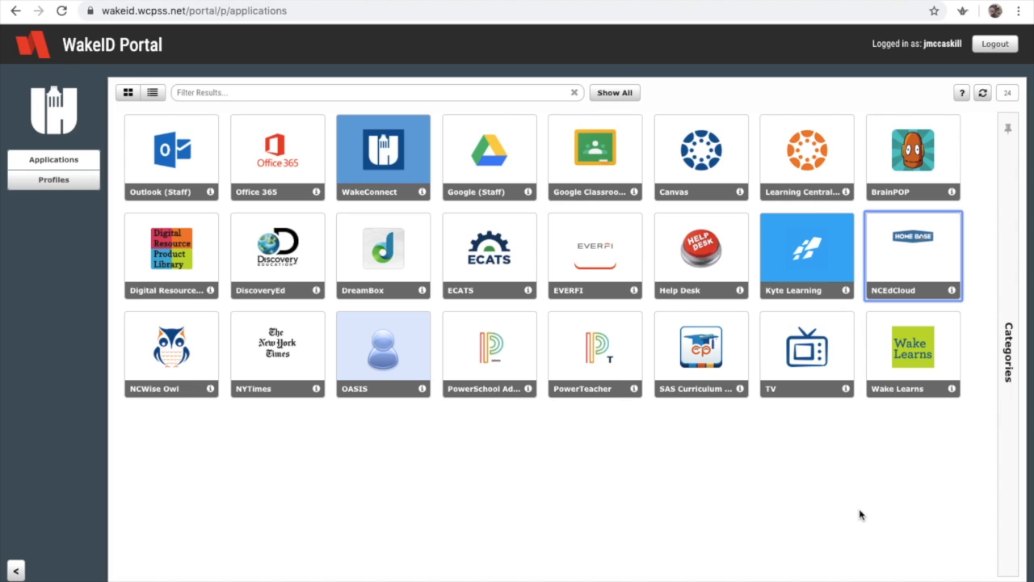
# Open Google Sites from the portal's Google Drive and start a new blank site
pyautogui.click(502, 152)
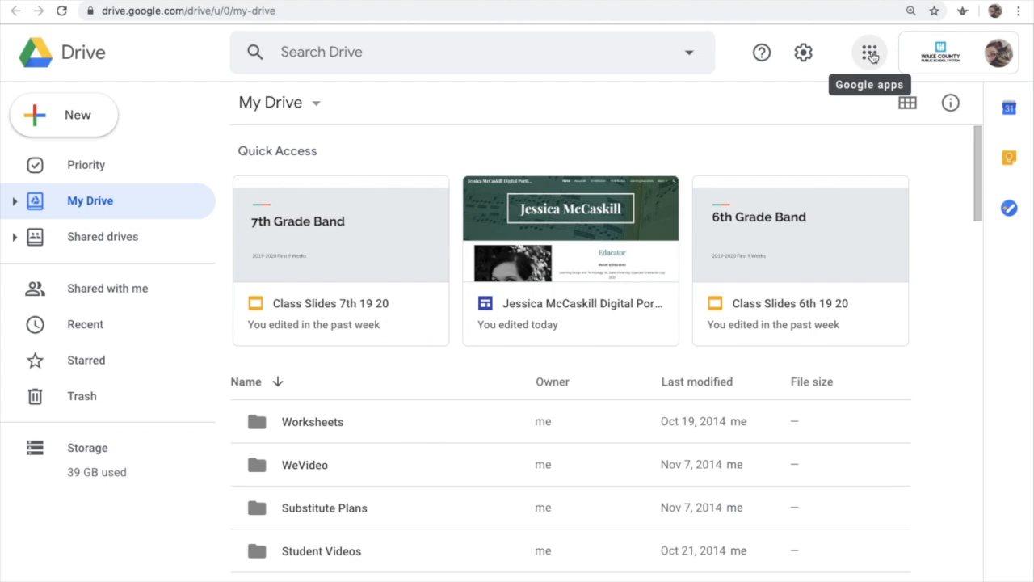
pyautogui.click(870, 53)
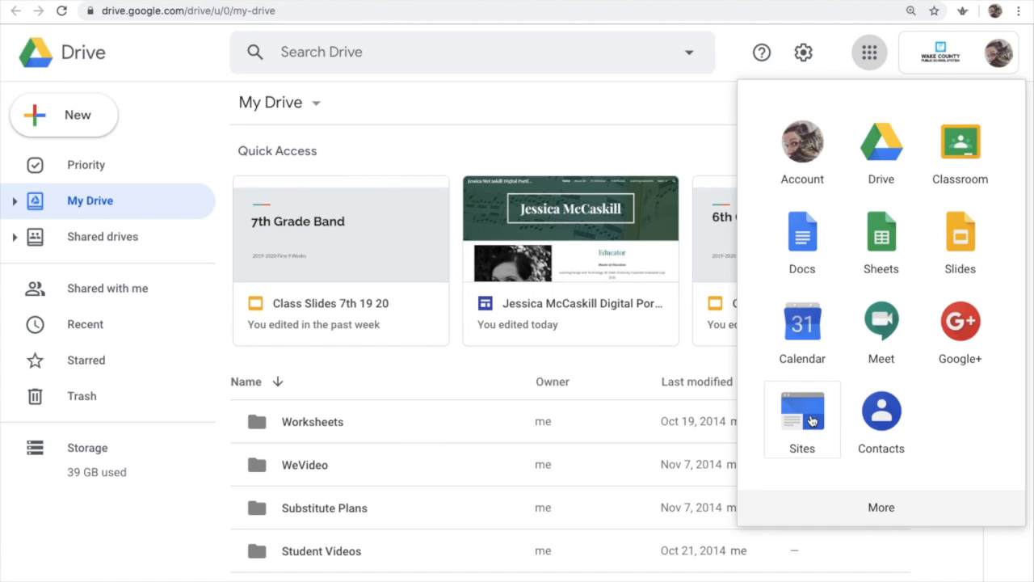
pyautogui.click(803, 416)
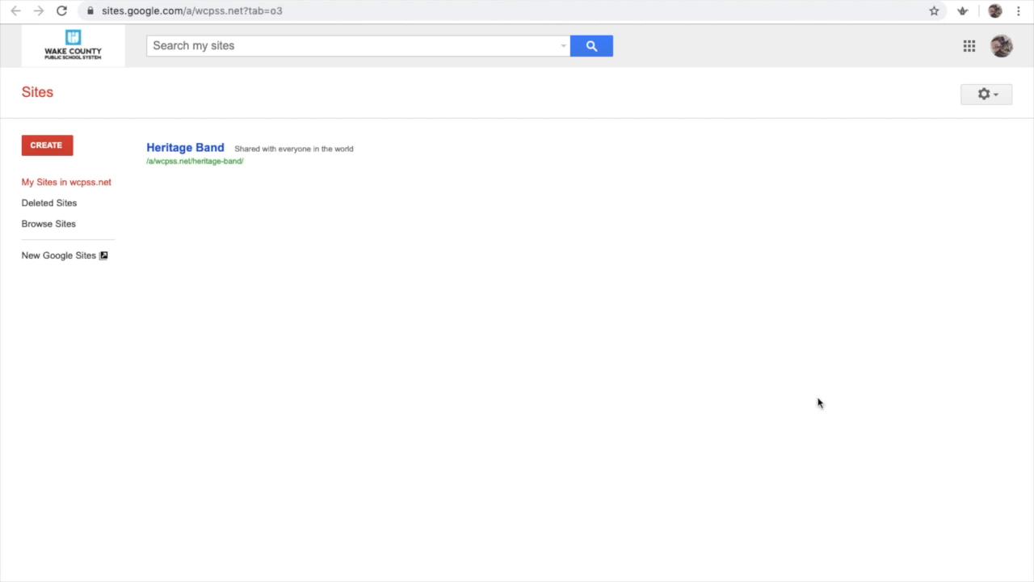
pyautogui.click(71, 257)
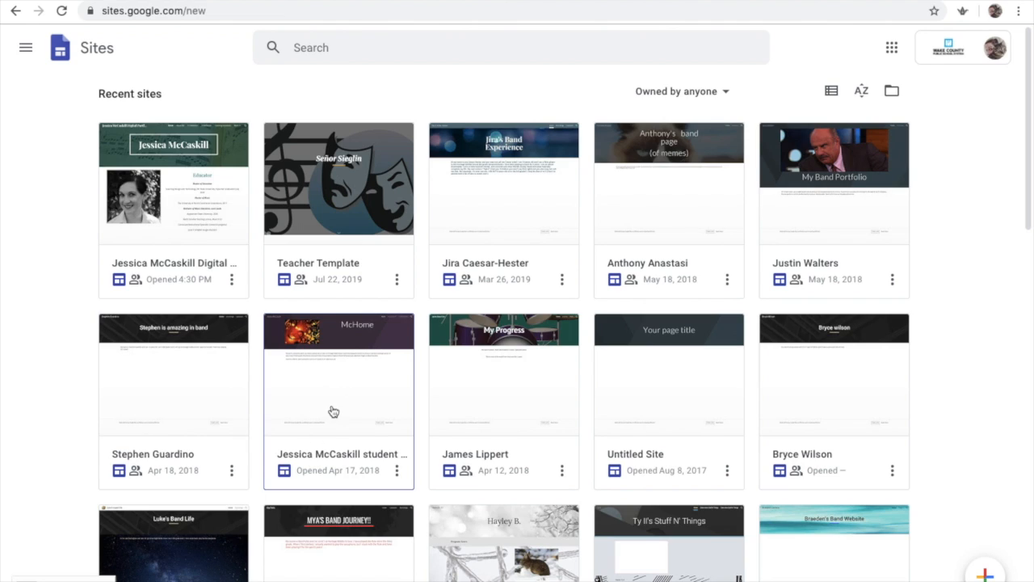
pyautogui.click(984, 574)
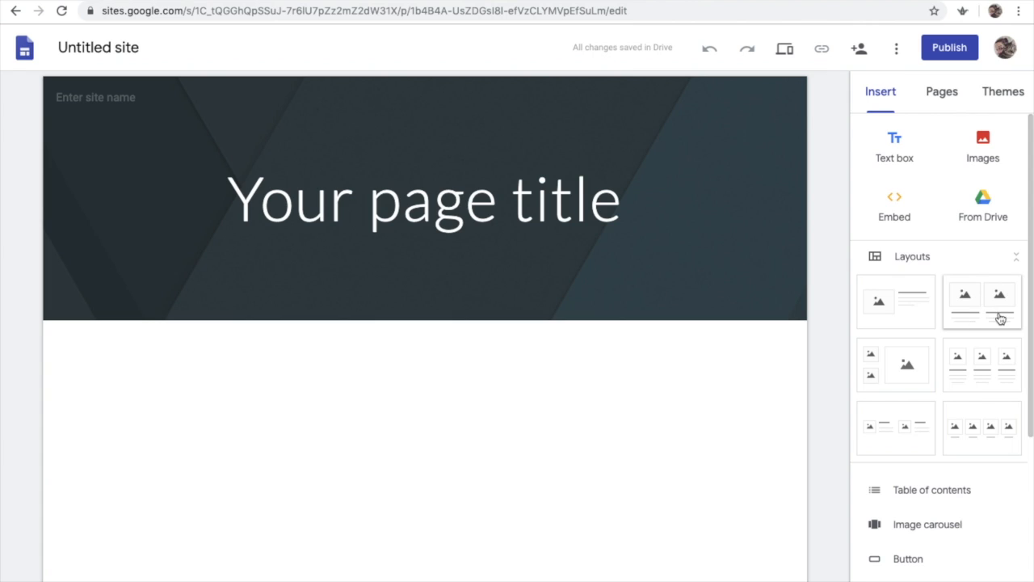
# Apply the Impression theme to the site
pyautogui.click(1006, 95)
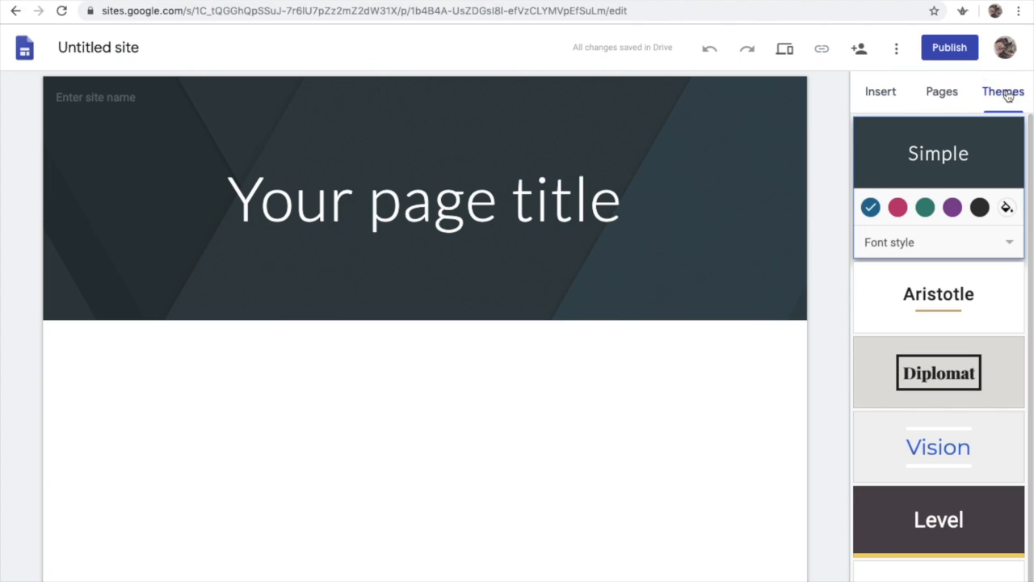
pyautogui.scroll(-1, 971, 315)
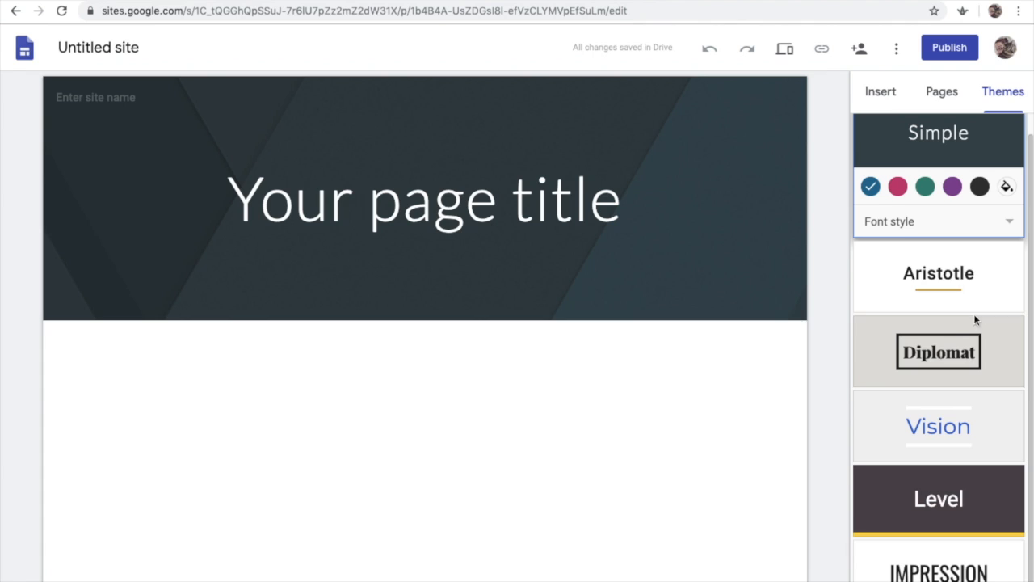
pyautogui.scroll(1, 975, 292)
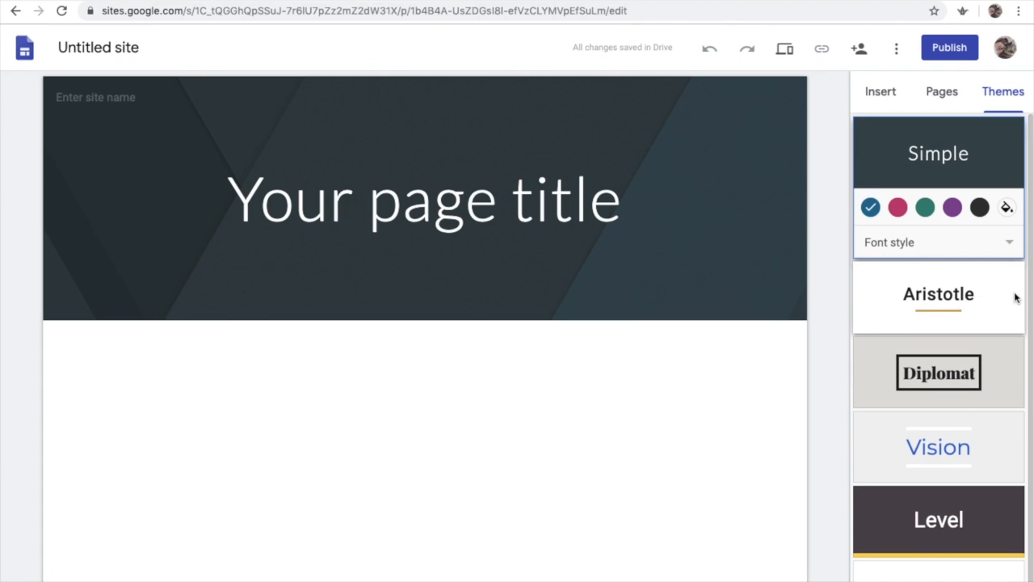
pyautogui.click(947, 576)
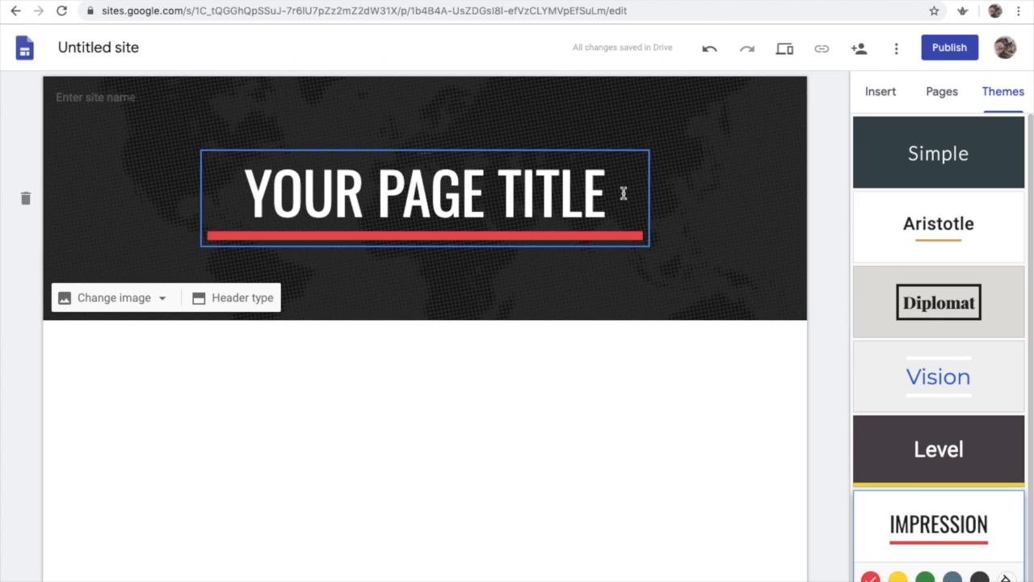
# Replace the header's page title with the teacher's full name
pyautogui.click(614, 194)
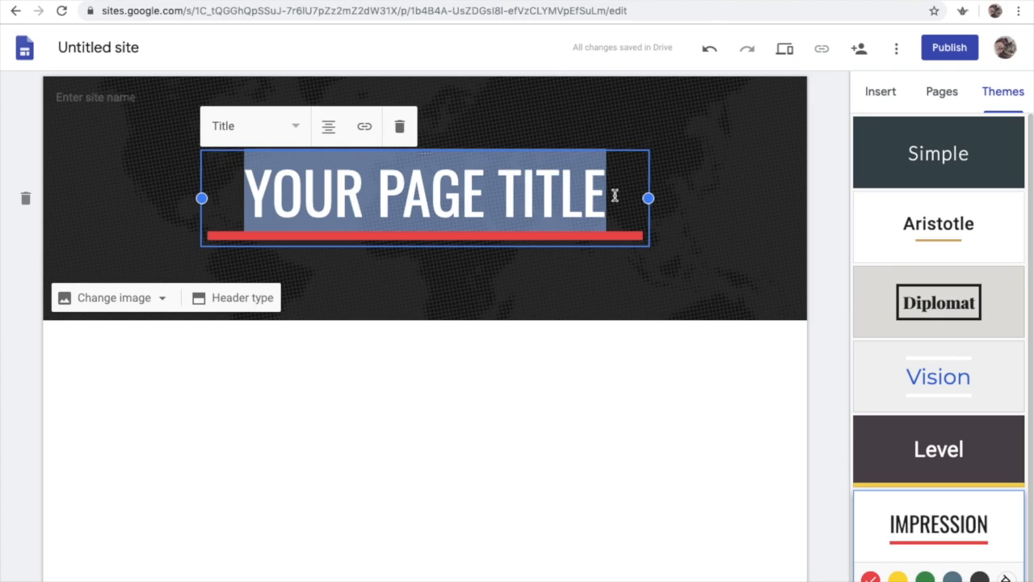
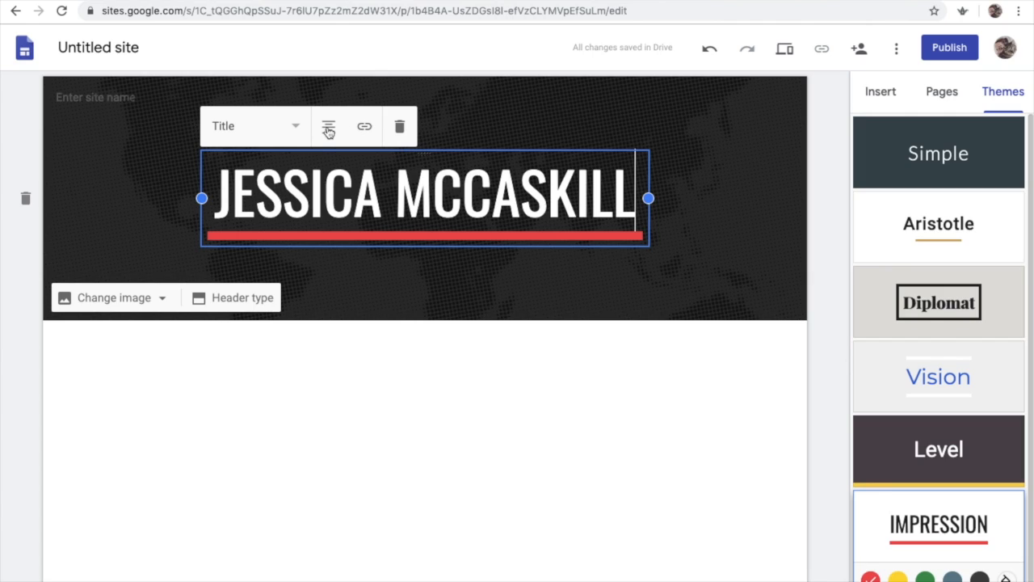
pyautogui.click(296, 127)
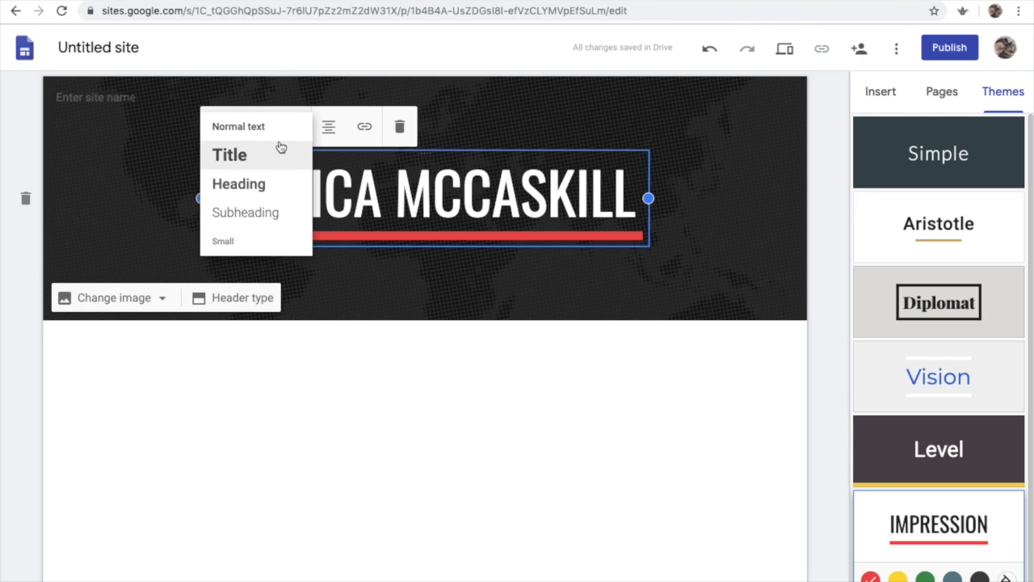
pyautogui.click(545, 116)
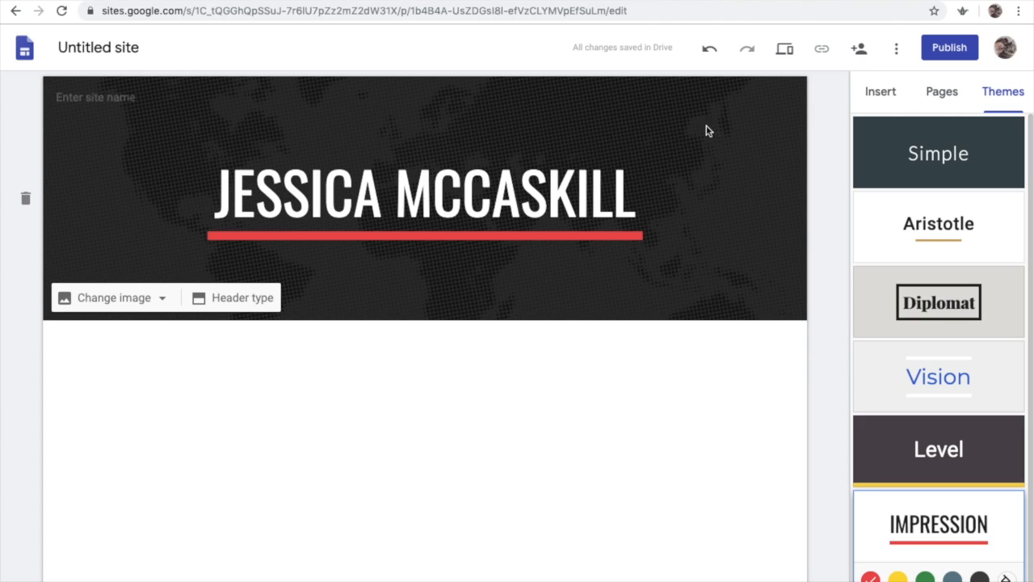
# Insert an image-and-text layout section and set its heading to "ALL ABOUT ME"
pyautogui.click(881, 94)
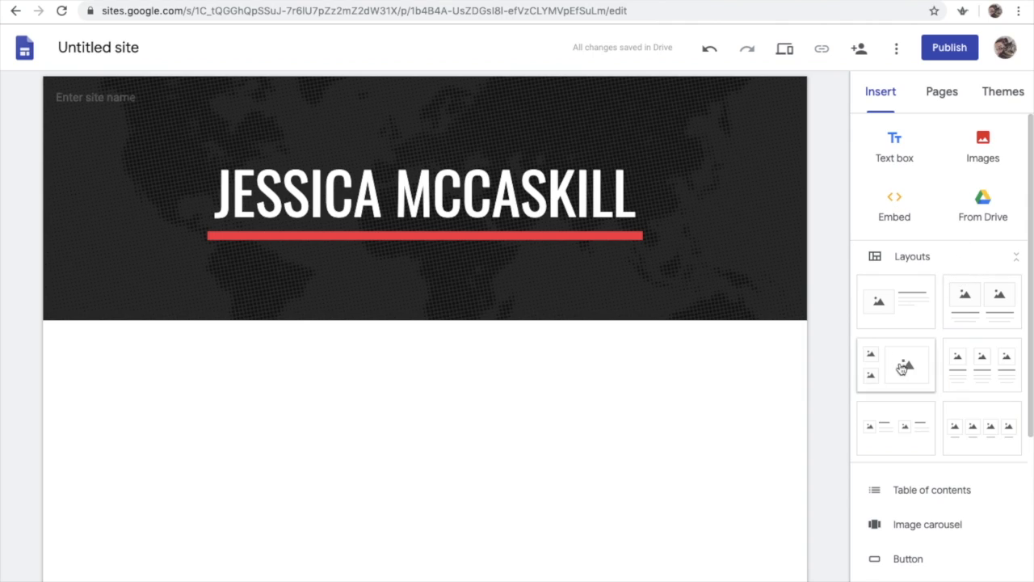
pyautogui.click(899, 310)
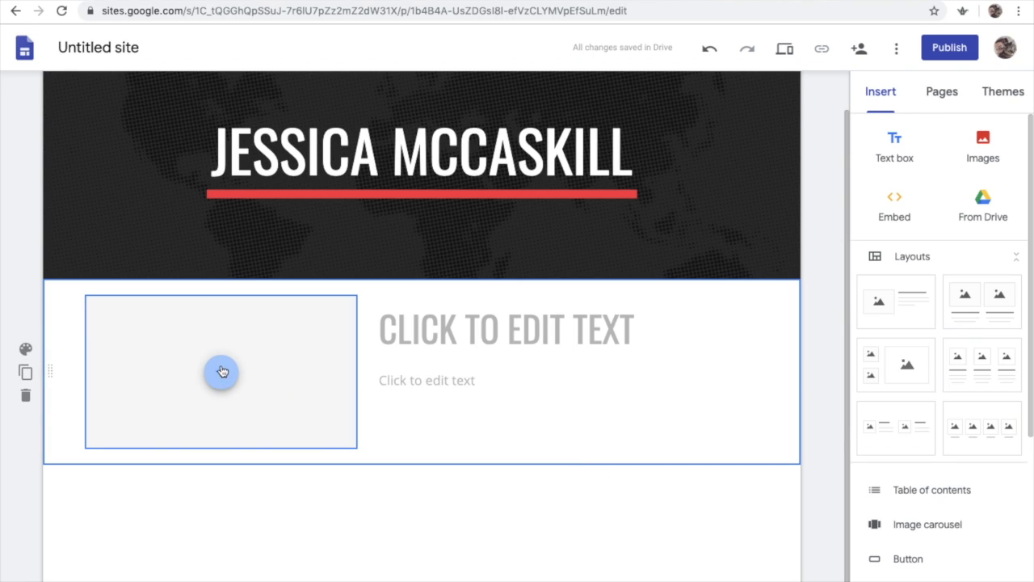
pyautogui.click(508, 328)
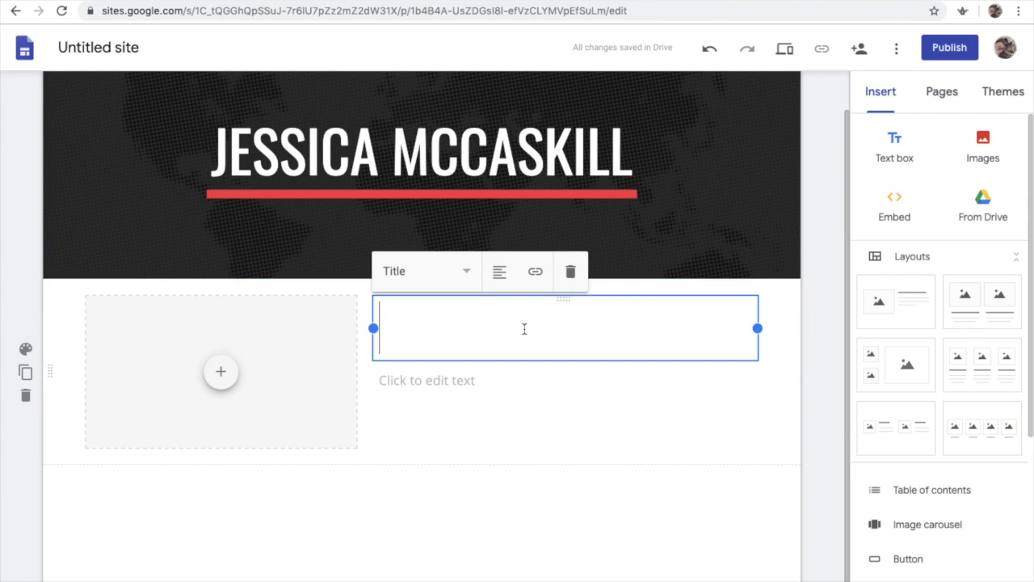
pyautogui.write('ALL ABOUT ME')
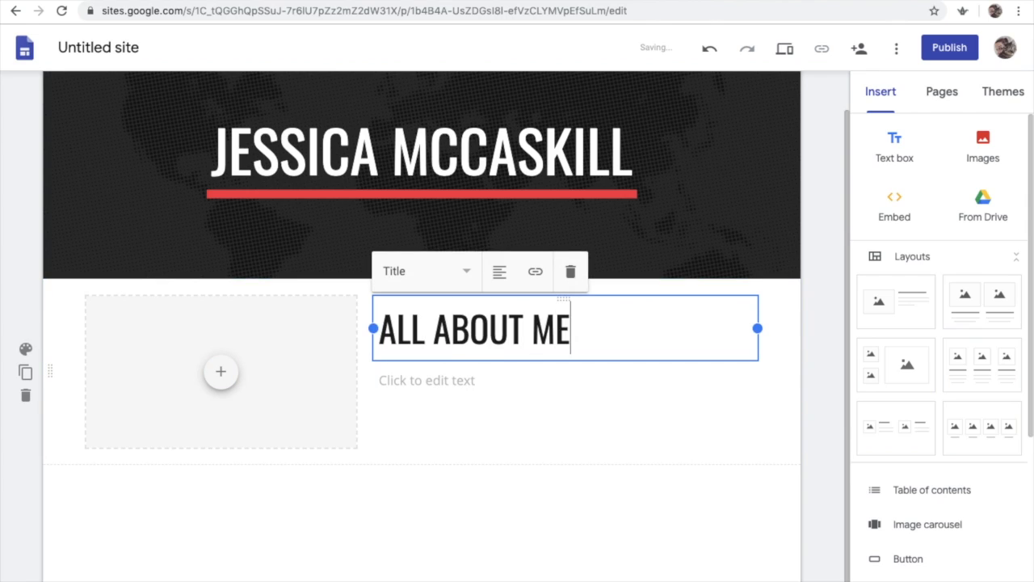
pyautogui.click(581, 408)
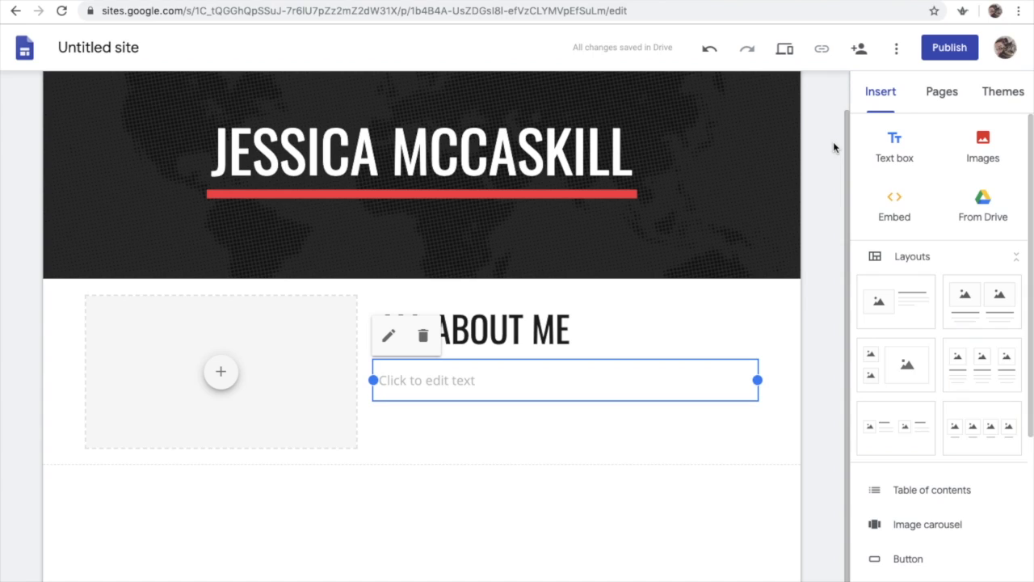
# Add a new page named "English Language Arts (ELA)"
pyautogui.click(947, 98)
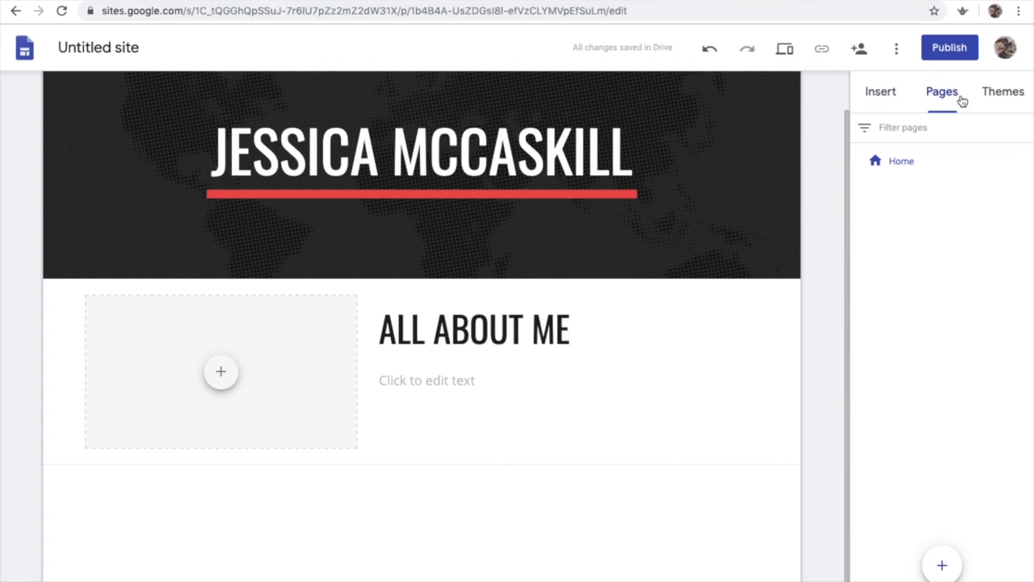
pyautogui.moveTo(942, 566)
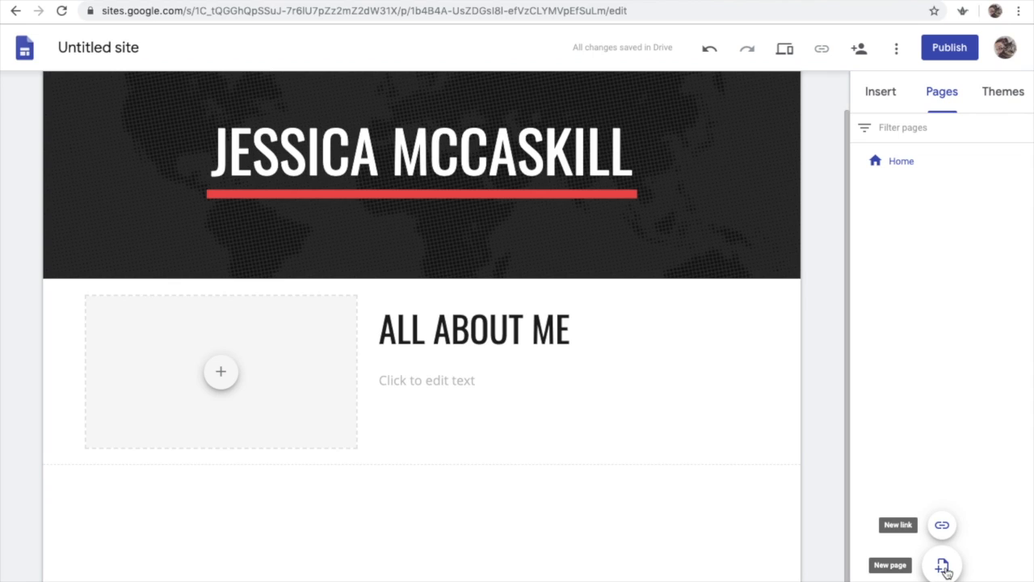
pyautogui.click(943, 567)
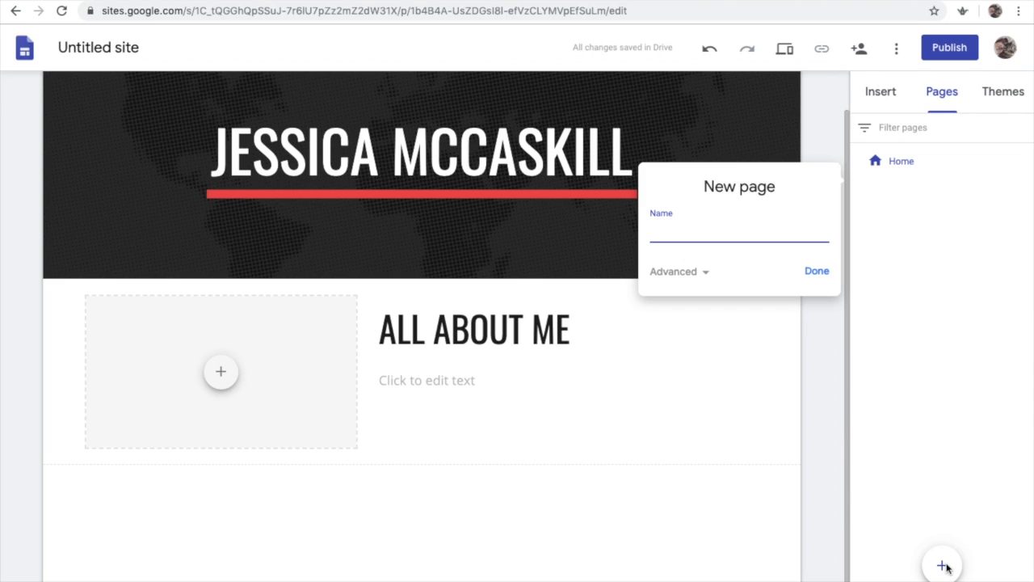
pyautogui.write('English Language Arts (ELA')
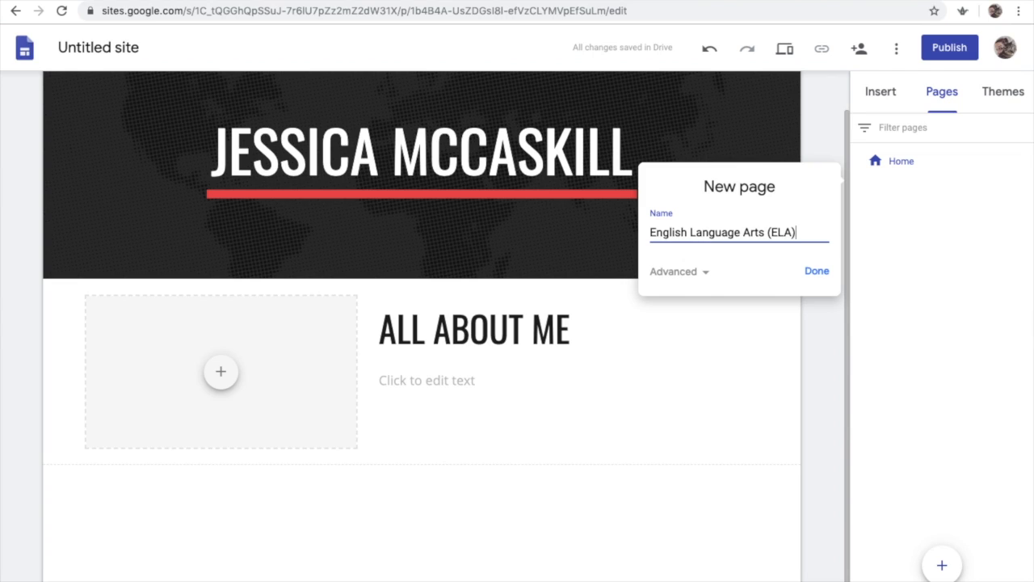
pyautogui.click(812, 277)
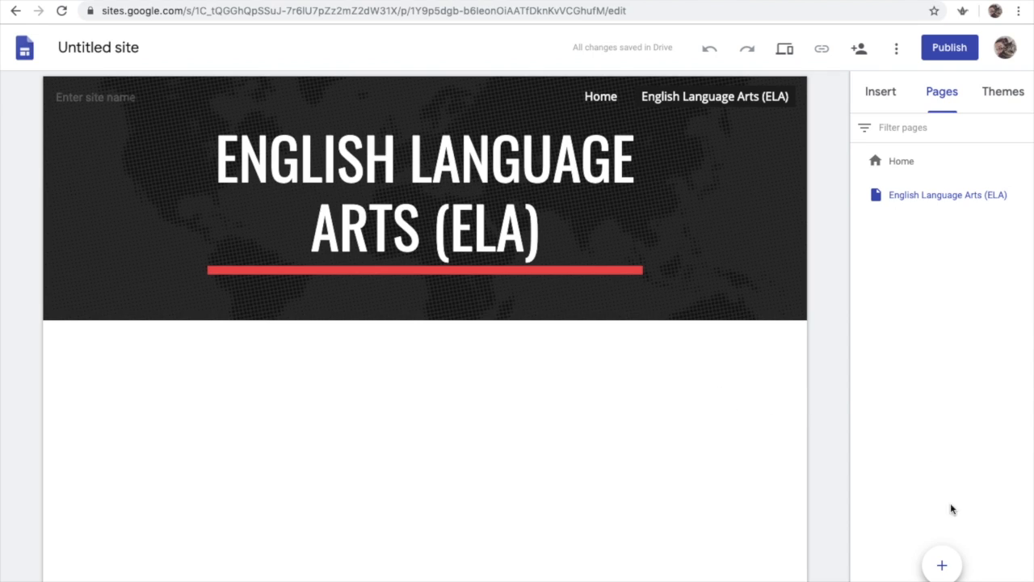
# Add a new page named "Math"
pyautogui.click(942, 567)
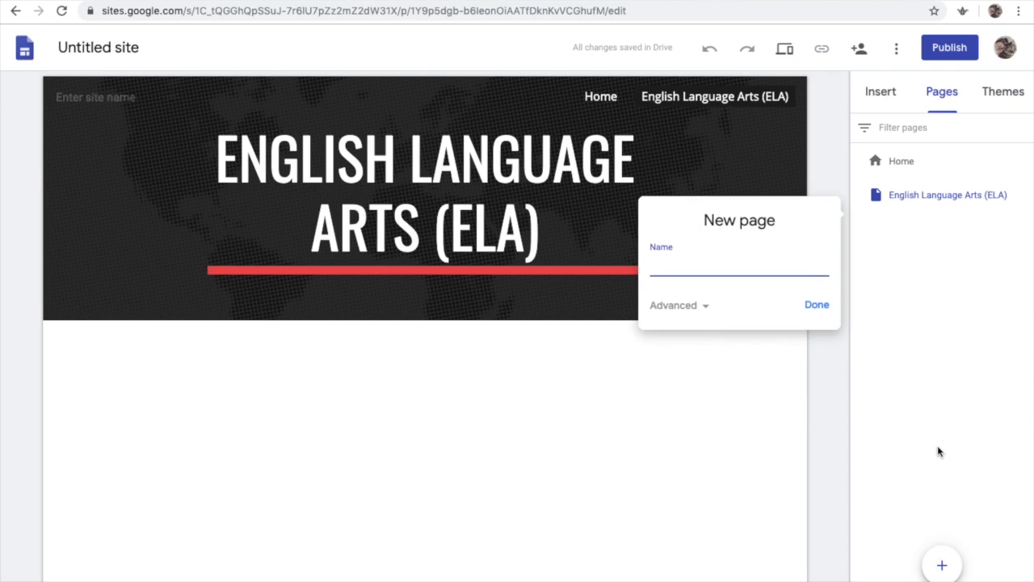
pyautogui.write('Math')
pyautogui.click(816, 305)
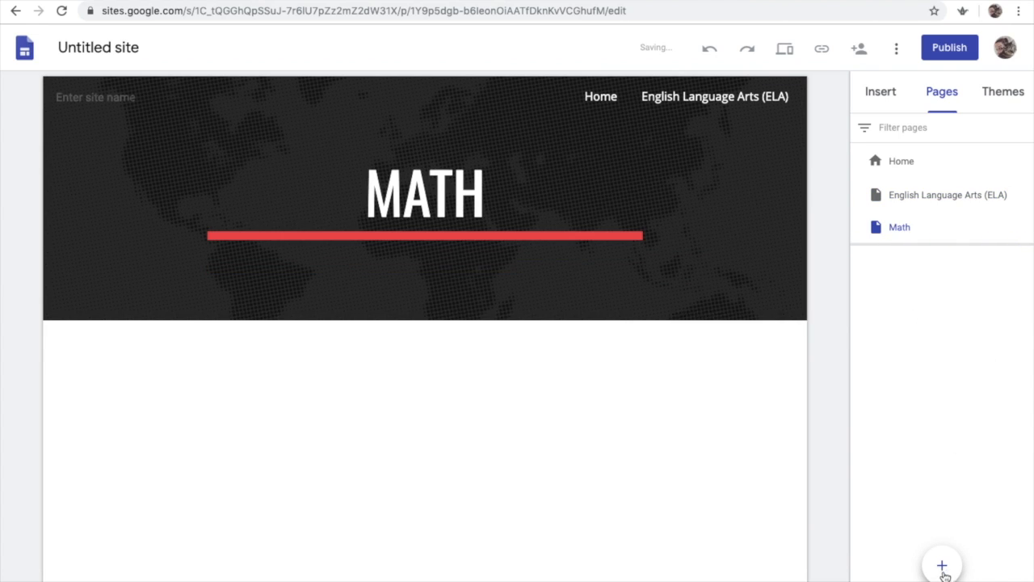
# Add a new page named "Social Studies"
pyautogui.moveTo(942, 566)
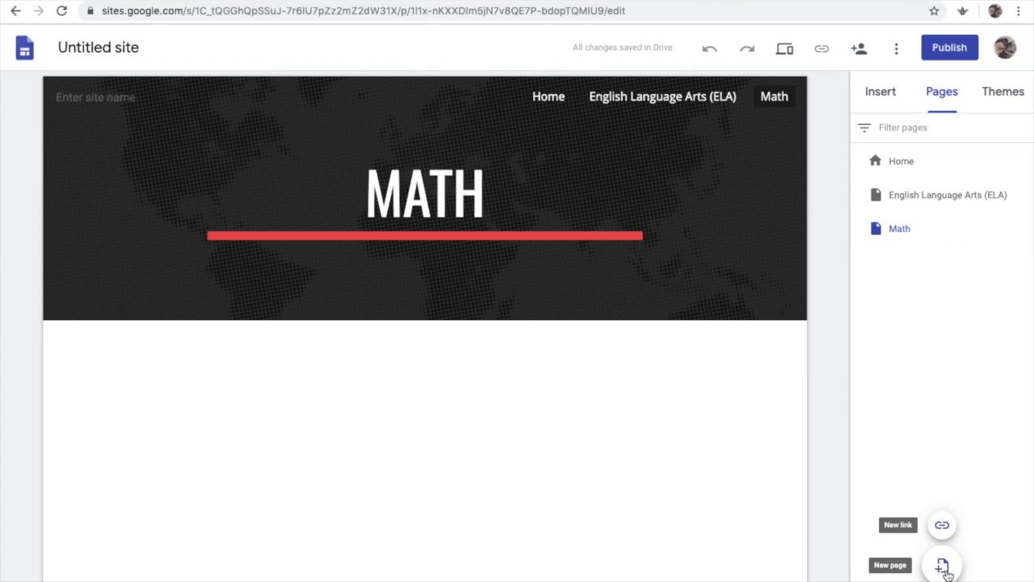
pyautogui.click(943, 567)
pyautogui.write('S')
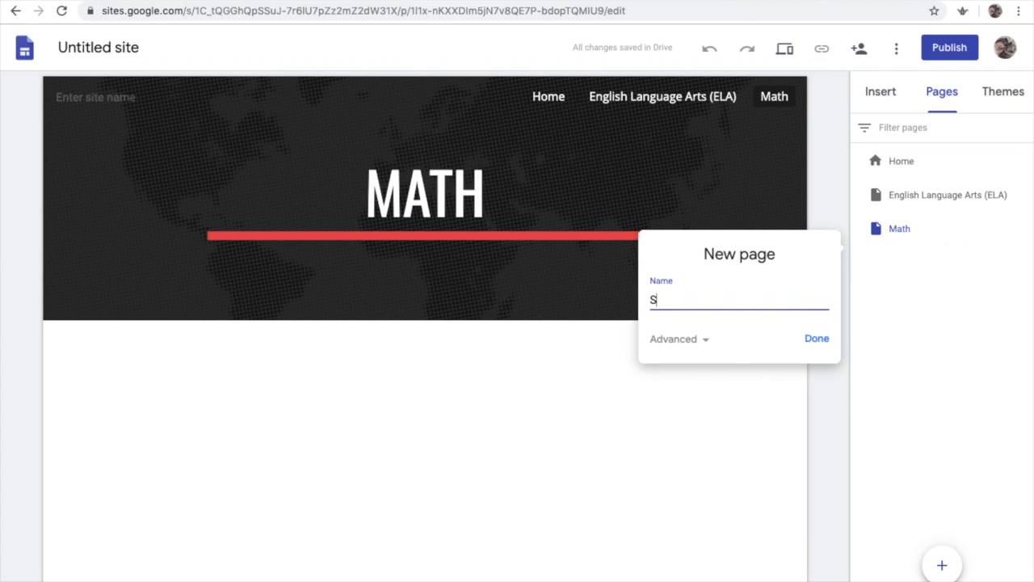
pyautogui.write('ocial Stude')
pyautogui.click(818, 339)
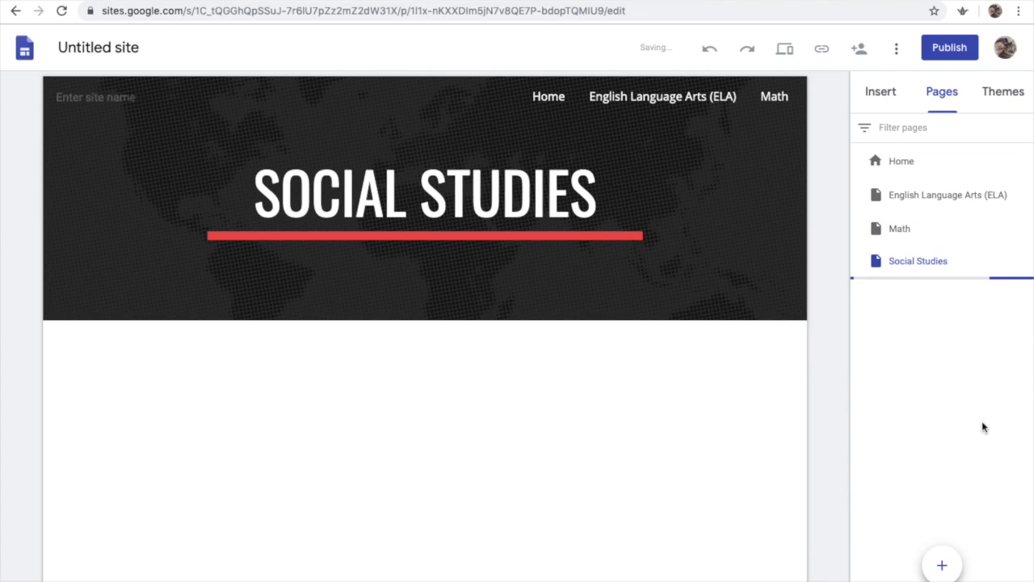
# Add a new page named "Science"
pyautogui.moveTo(943, 564)
pyautogui.click(944, 566)
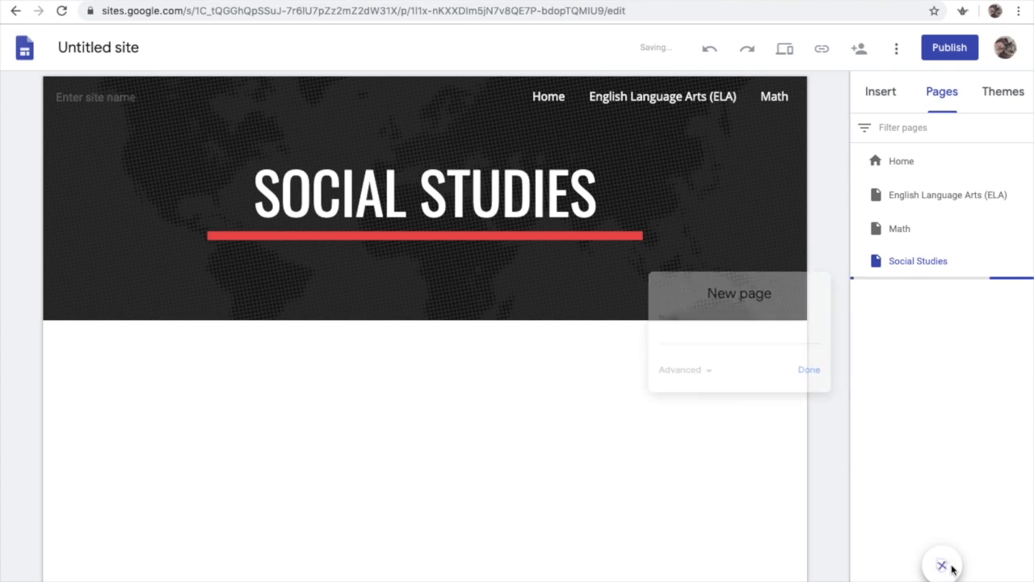
pyautogui.click(942, 565)
pyautogui.write('S')
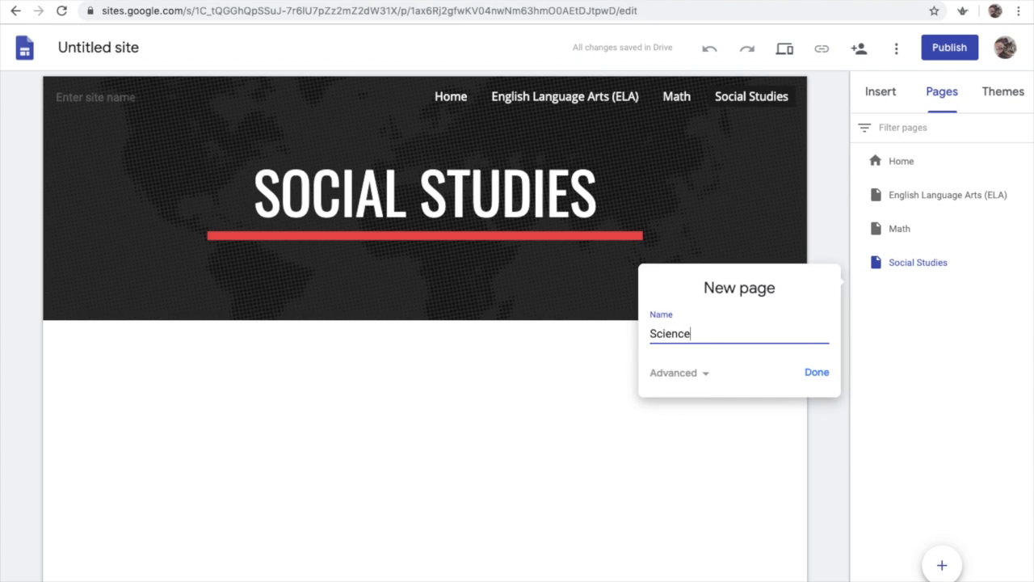
pyautogui.write('cience')
pyautogui.press('Return')
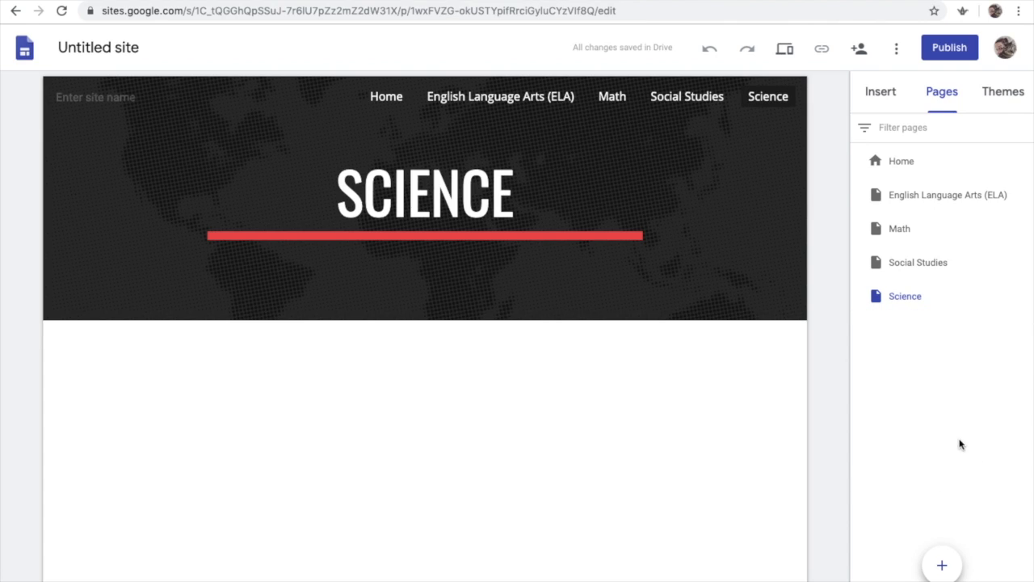
# Add a new page named "Electives" and return to the insert options
pyautogui.moveTo(942, 569)
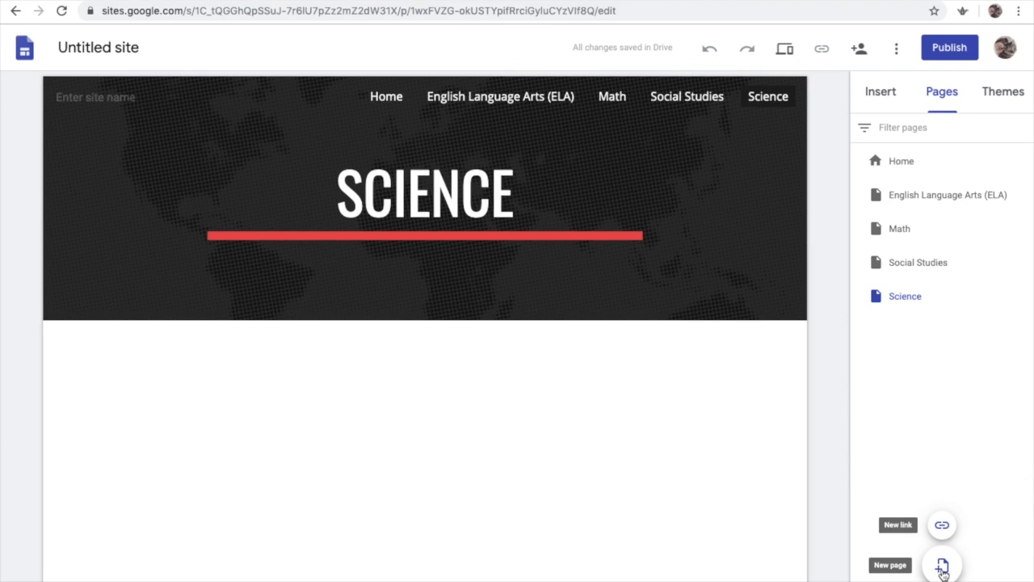
pyautogui.click(942, 568)
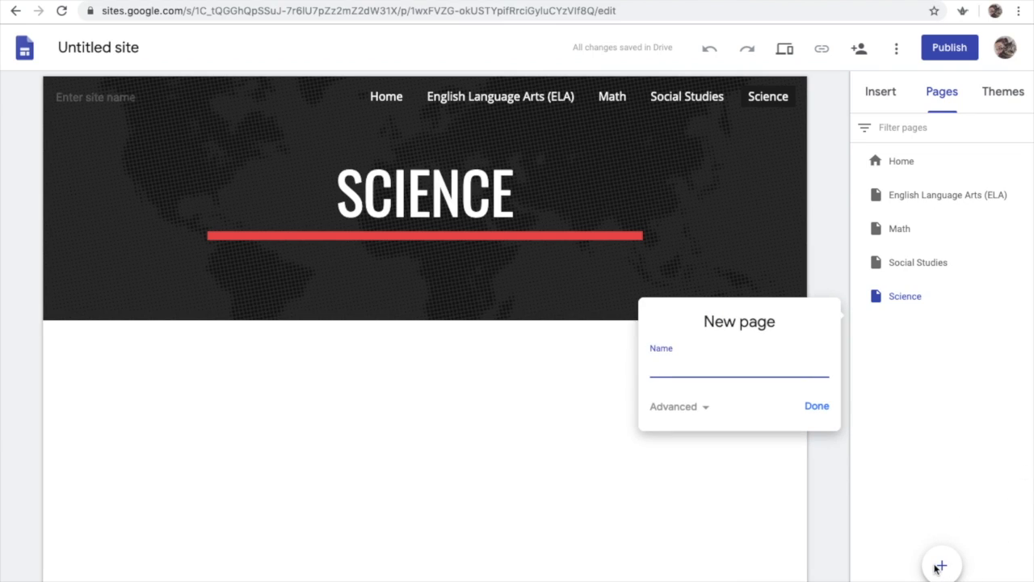
pyautogui.write('Electives')
pyautogui.click(820, 407)
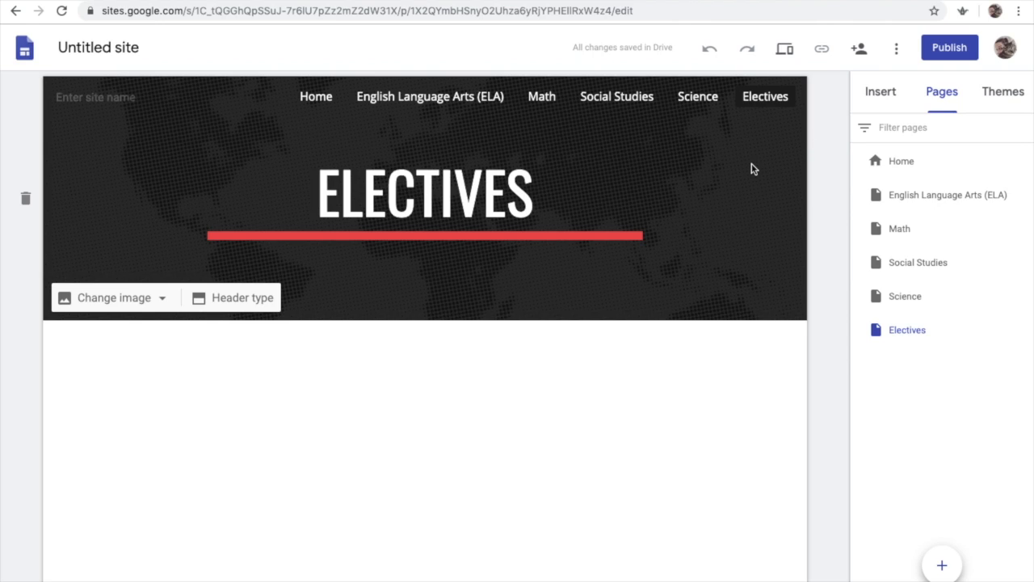
pyautogui.click(885, 94)
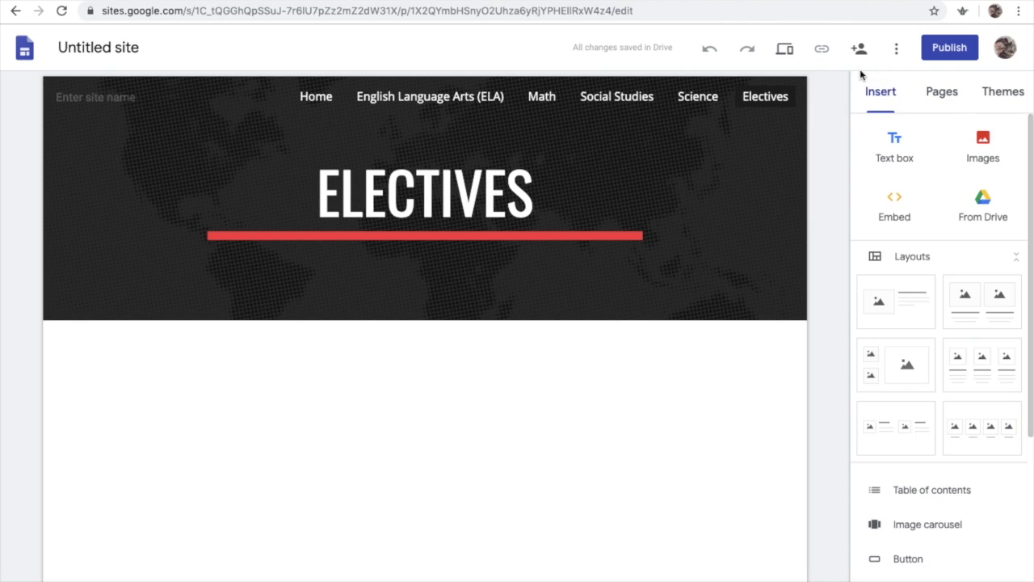
# Insert a video from Google Drive's Classroom > Wind Ensemble (6th p.) folder onto the Electives page
pyautogui.scroll(-5, 966, 430)
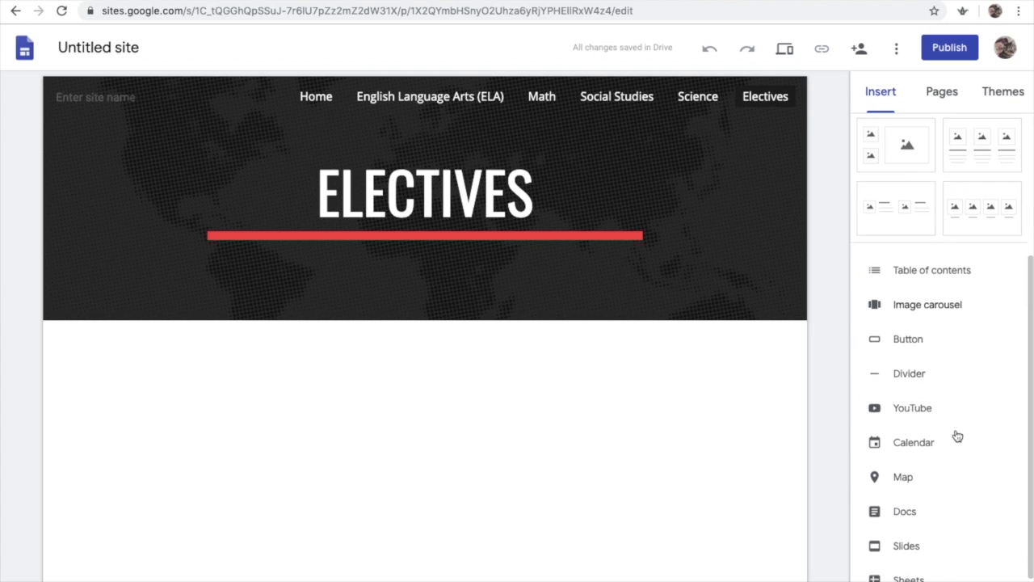
pyautogui.scroll(-1, 966, 434)
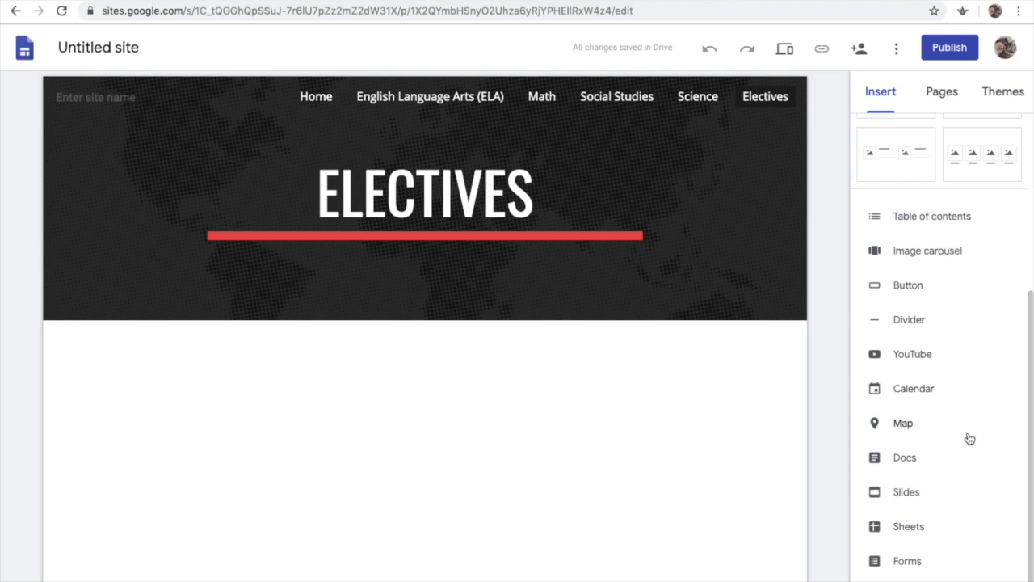
pyautogui.scroll(4, 969, 440)
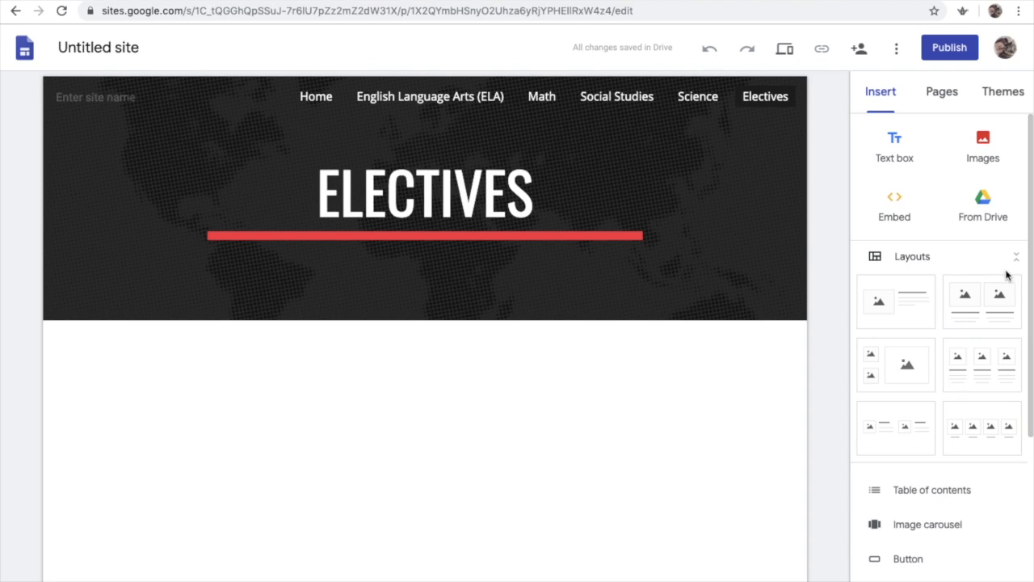
pyautogui.click(984, 207)
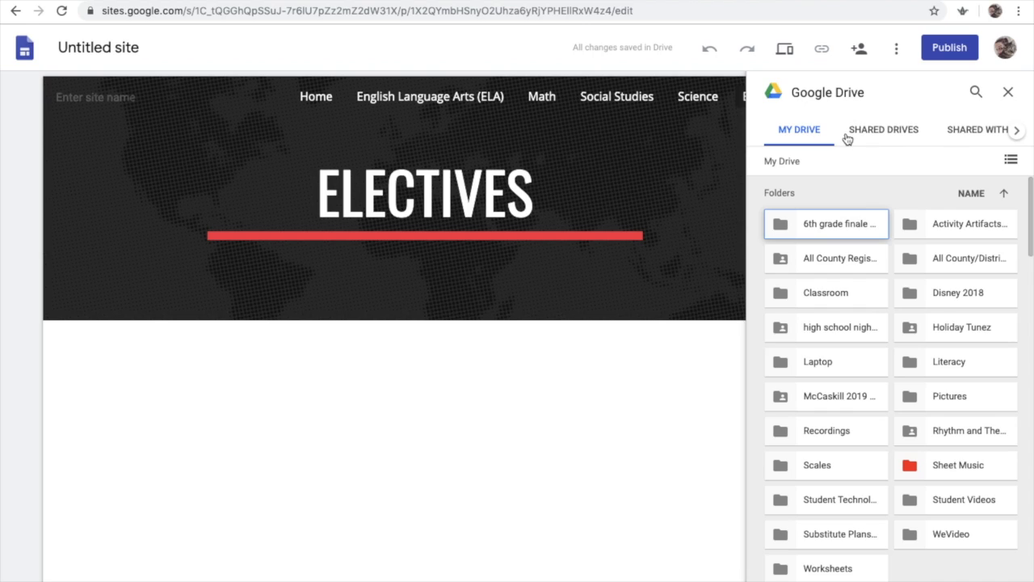
pyautogui.click(820, 295)
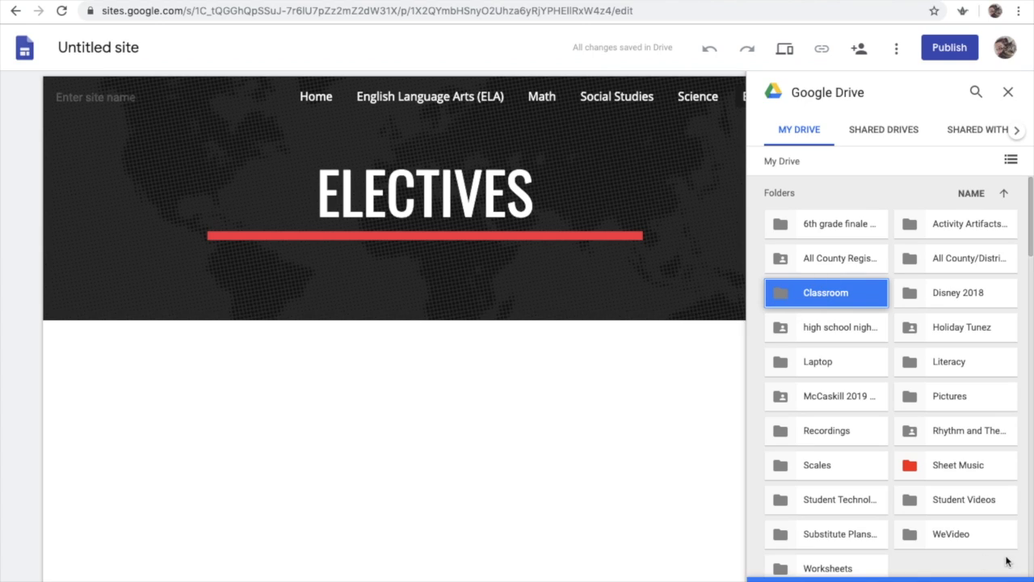
pyautogui.doubleClick(834, 297)
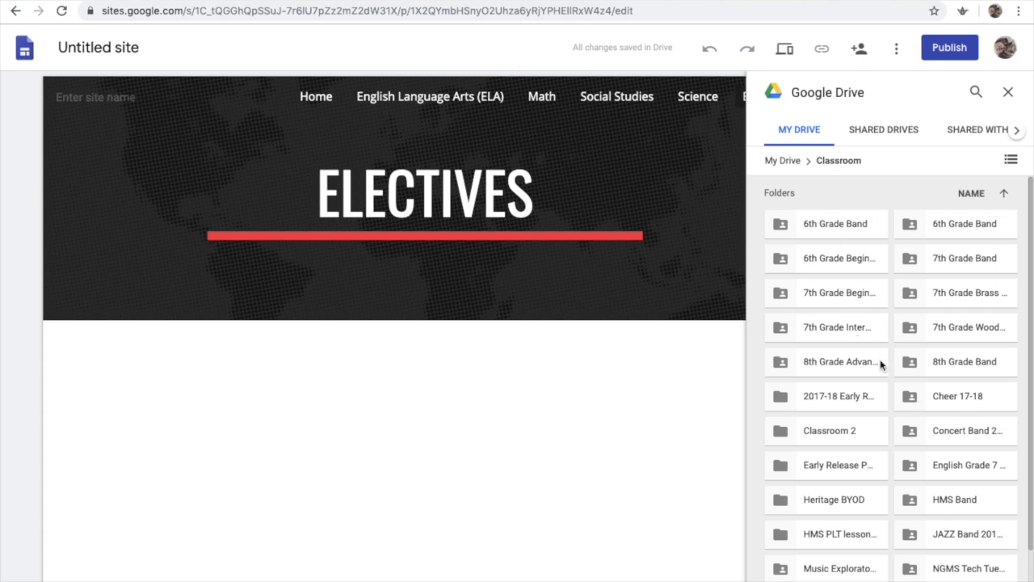
pyautogui.scroll(-2, 970, 483)
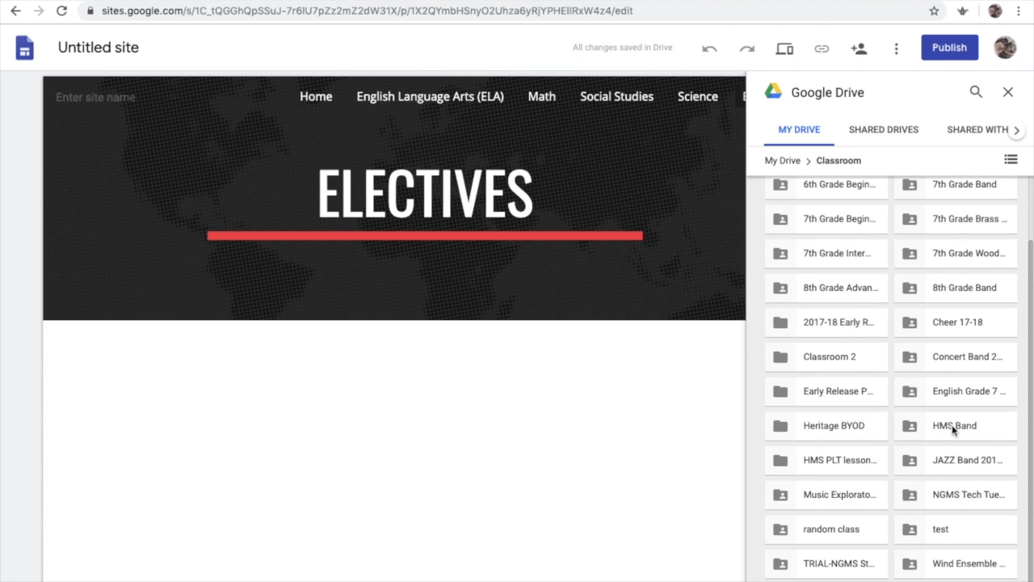
pyautogui.scroll(2, 952, 425)
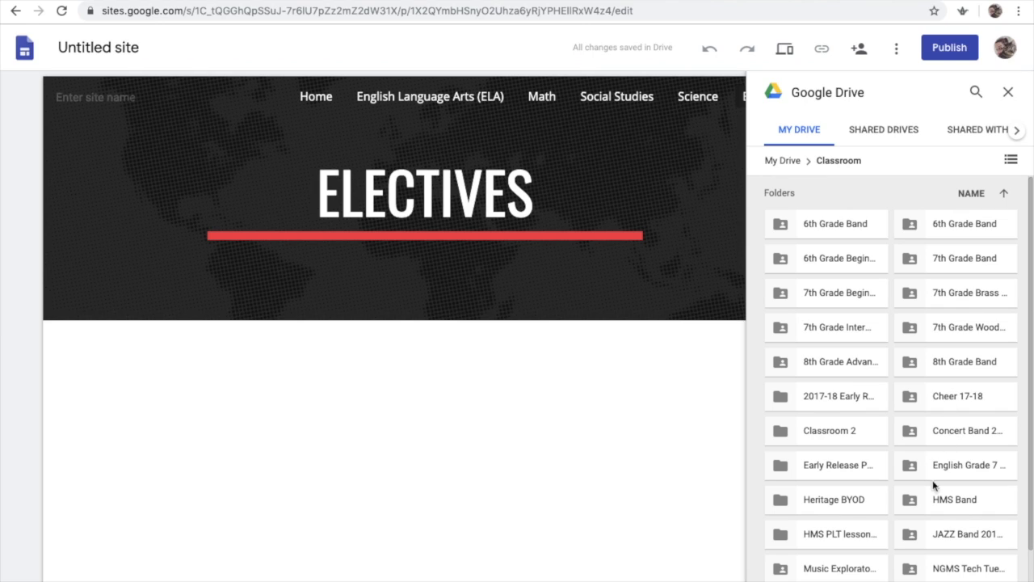
pyautogui.scroll(-2, 976, 441)
pyautogui.doubleClick(972, 566)
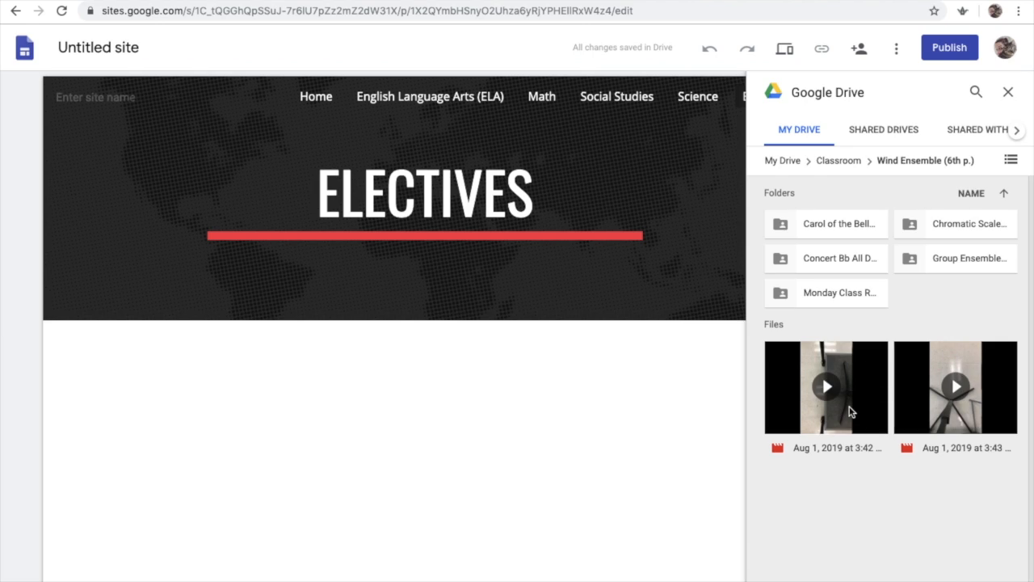
pyautogui.click(848, 412)
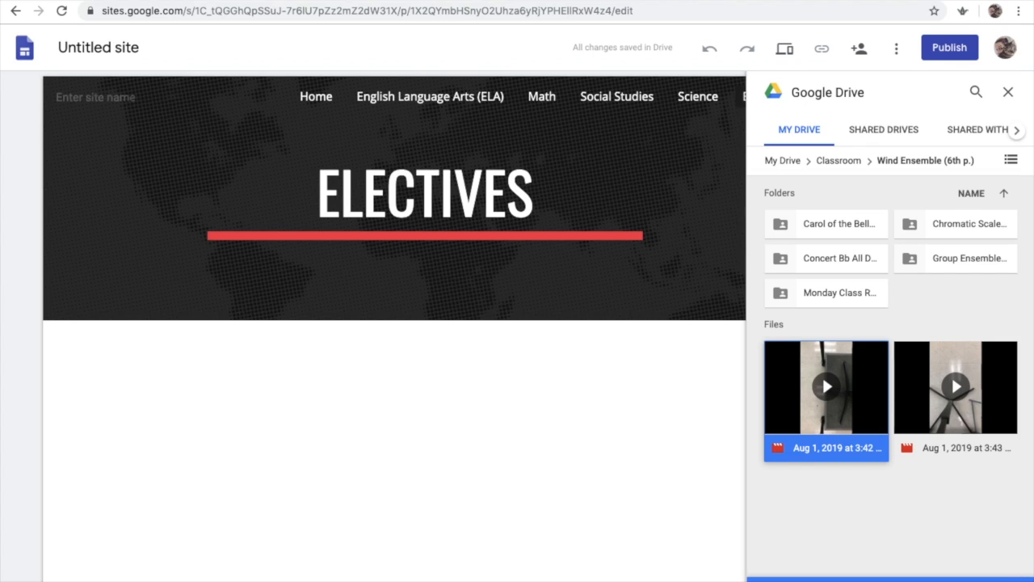
pyautogui.click(999, 580)
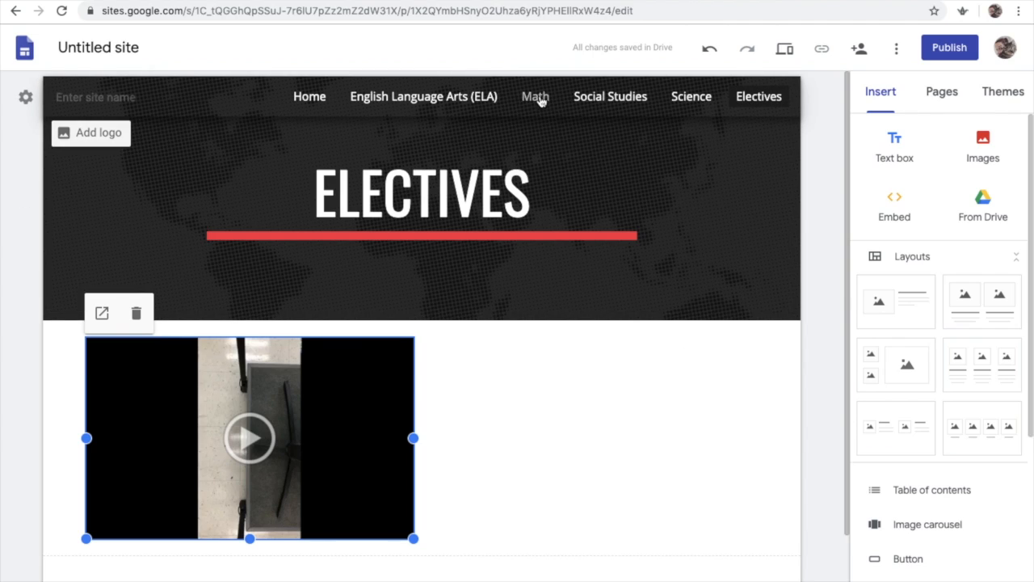
# Return to the Home page and rename the site document to "test portfolio"
pyautogui.click(315, 100)
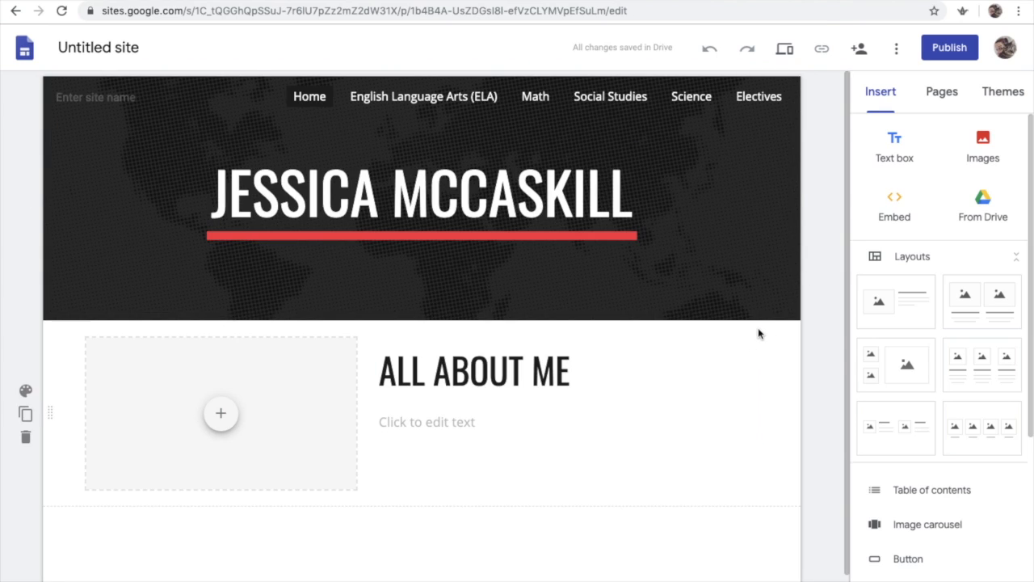
pyautogui.scroll(-3, 1001, 374)
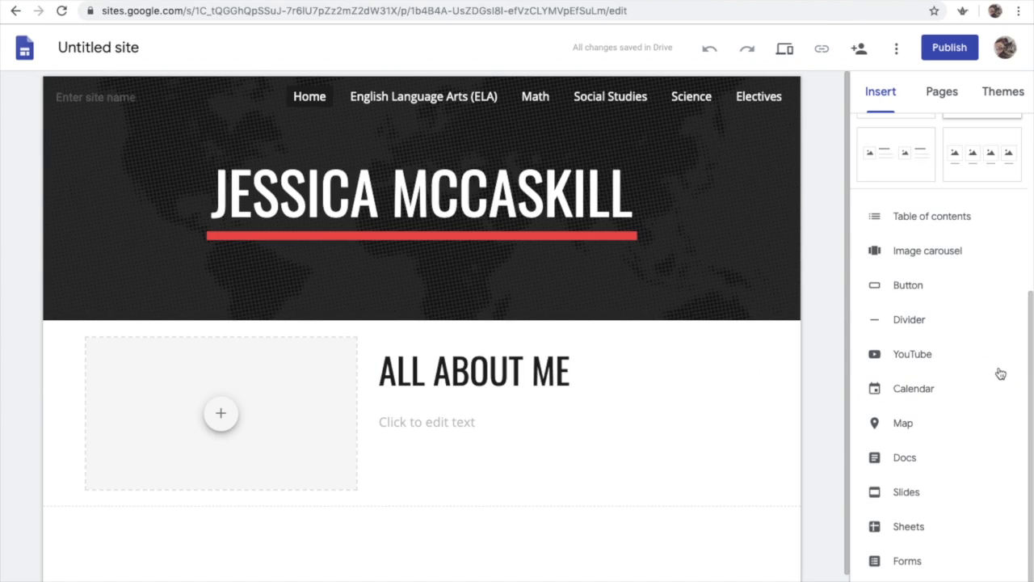
pyautogui.scroll(3, 994, 375)
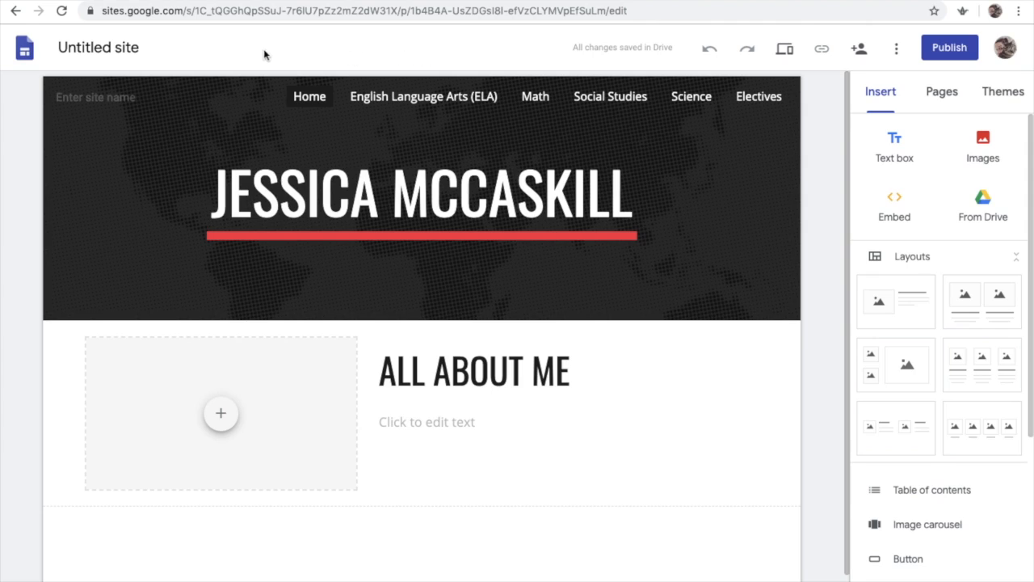
pyautogui.click(145, 48)
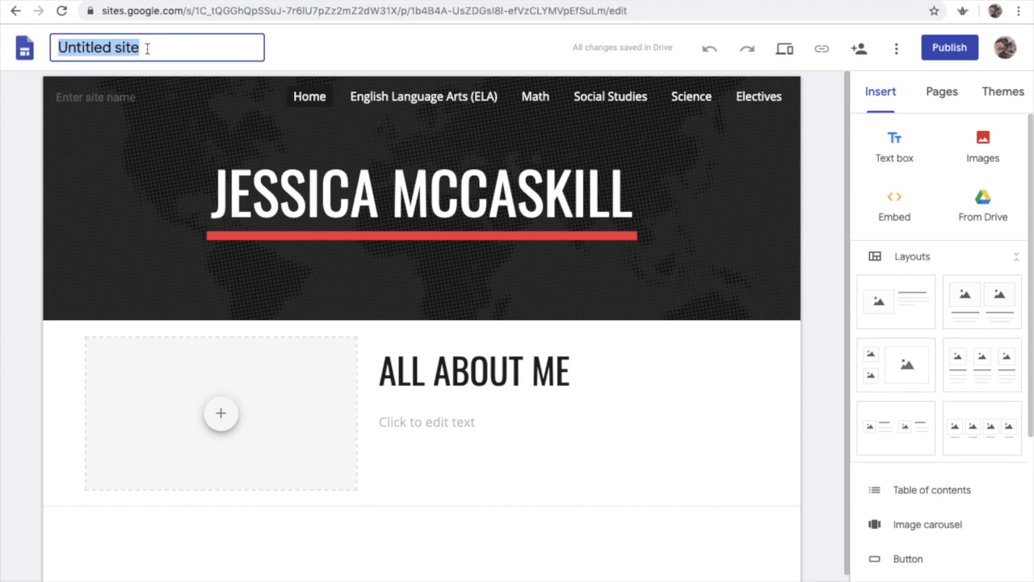
pyautogui.write('test portfolio')
pyautogui.press('Return')
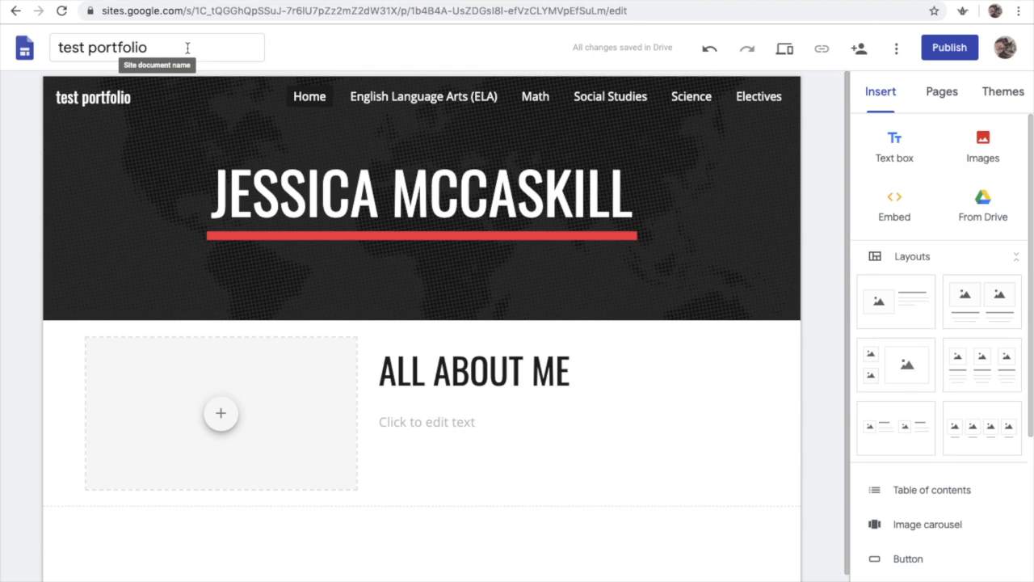
# Go back to the Sites home and open the existing digital portfolio site
pyautogui.click(26, 53)
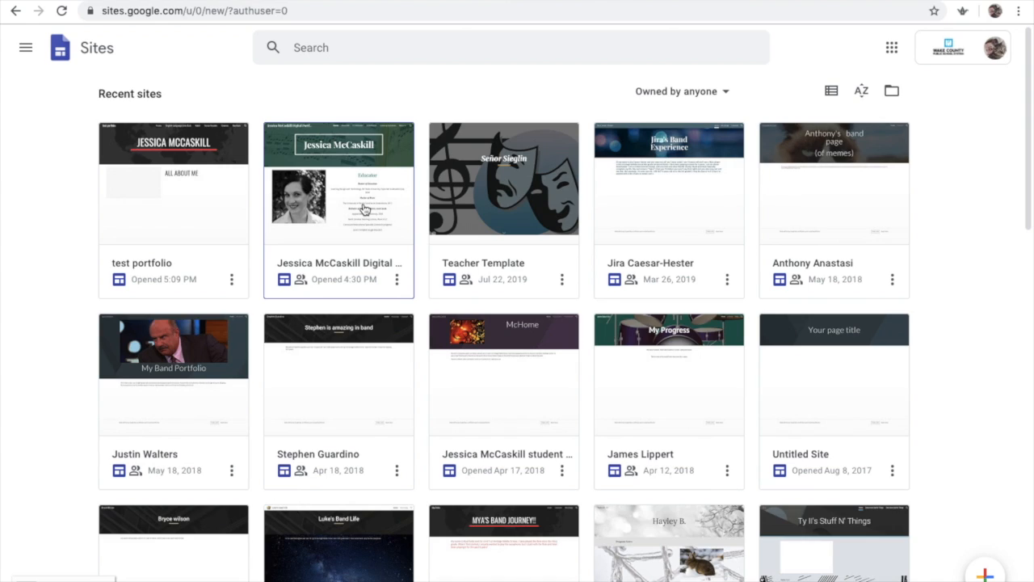
pyautogui.click(398, 280)
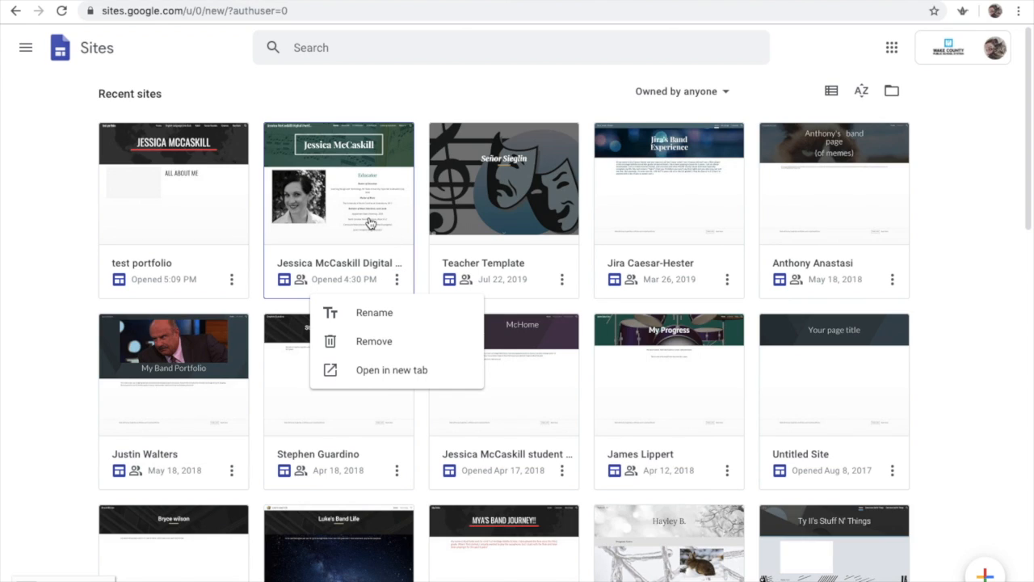
pyautogui.click(348, 198)
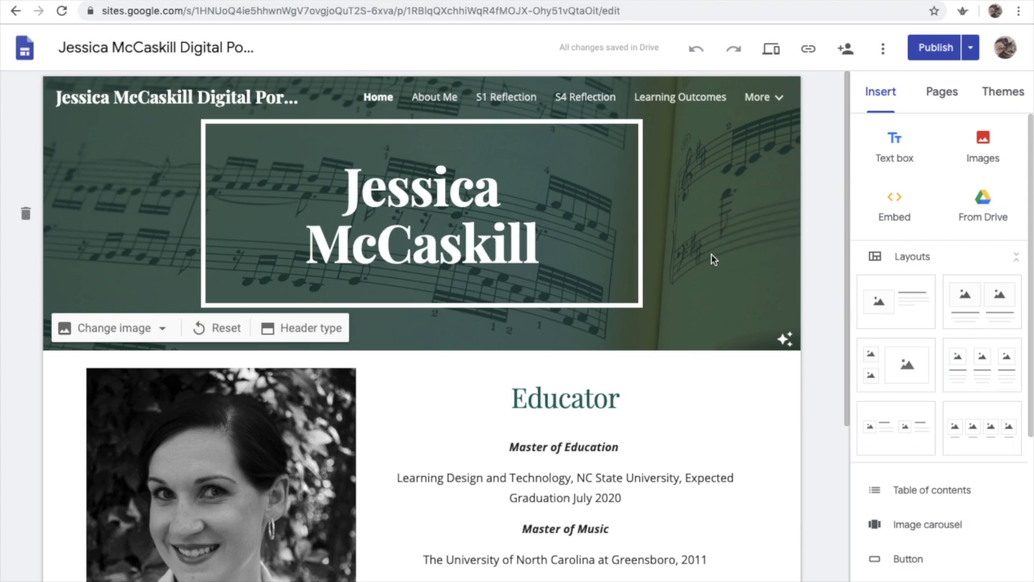
# Browse the example portfolio's Home and About Me pages
pyautogui.scroll(-5, 723, 402)
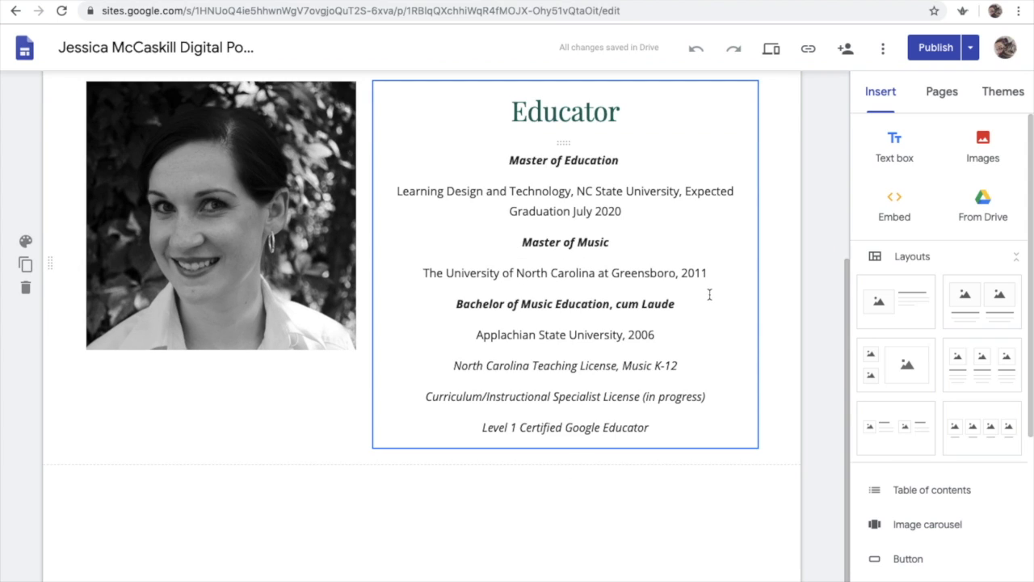
pyautogui.scroll(1, 699, 286)
pyautogui.scroll(5, 700, 286)
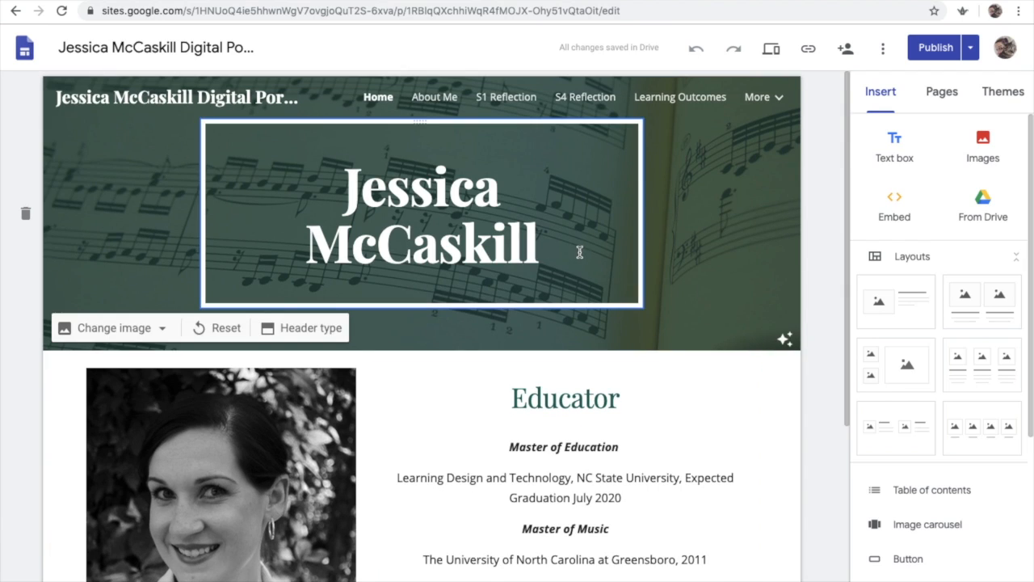
pyautogui.click(434, 98)
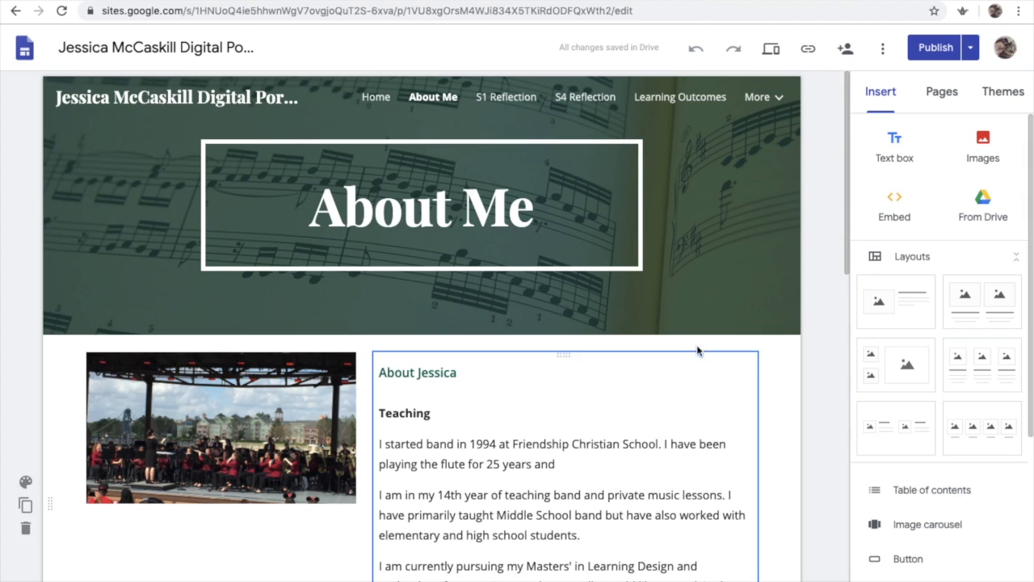
pyautogui.scroll(-3, 693, 386)
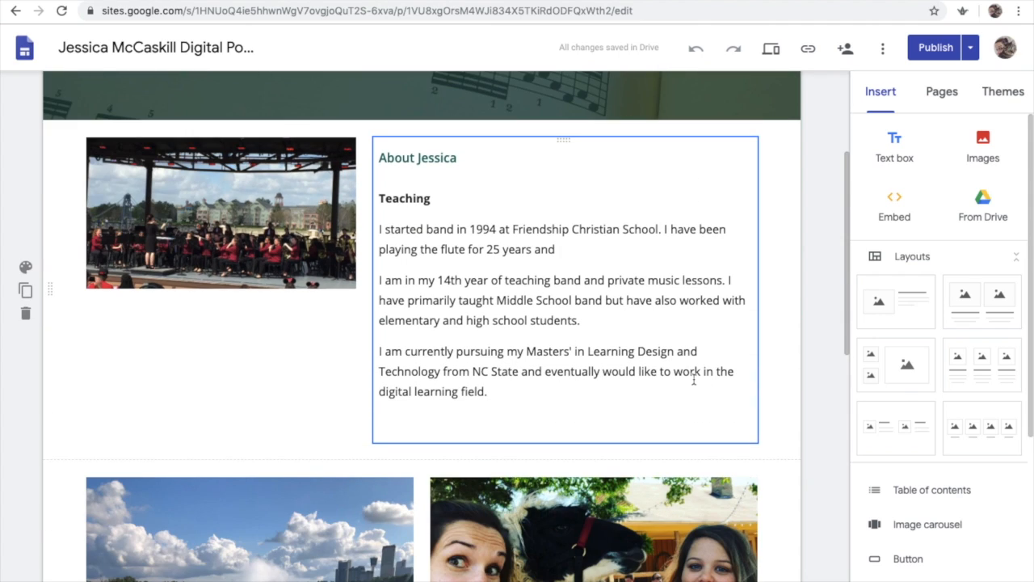
pyautogui.scroll(-1, 695, 379)
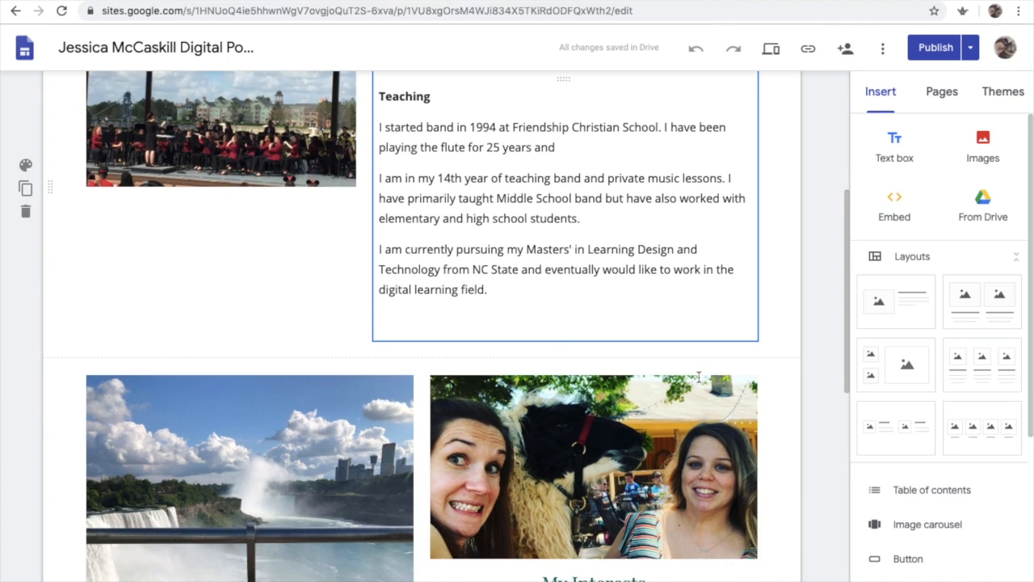
pyautogui.click(699, 376)
pyautogui.scroll(-1, 700, 379)
pyautogui.scroll(-5, 699, 378)
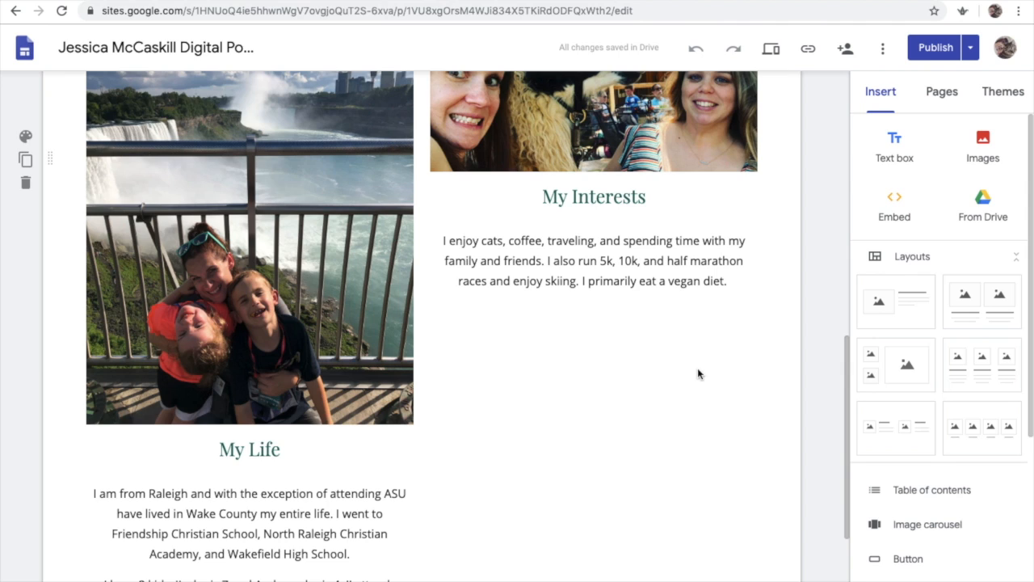
pyautogui.scroll(3, 699, 373)
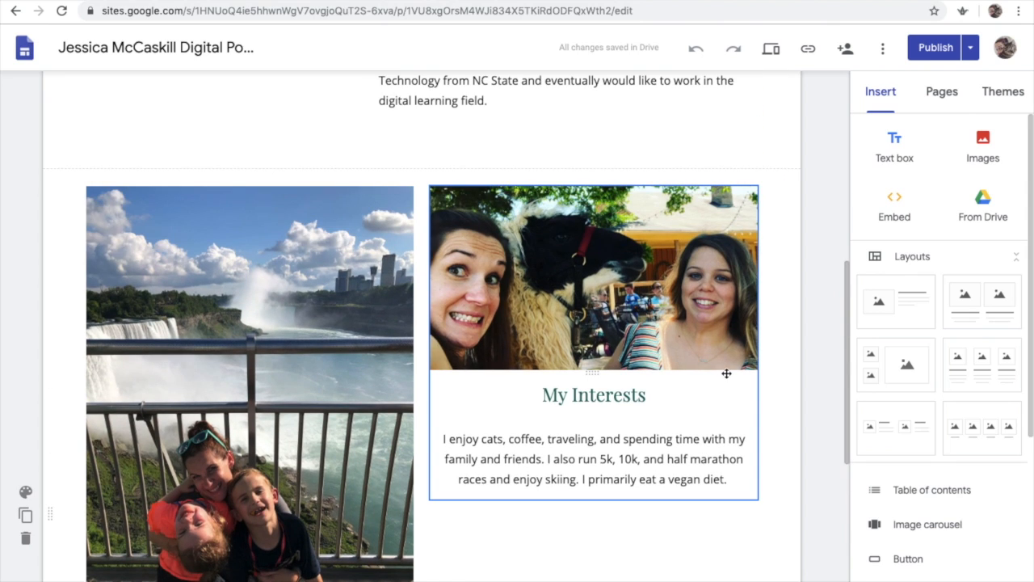
pyautogui.scroll(6, 726, 373)
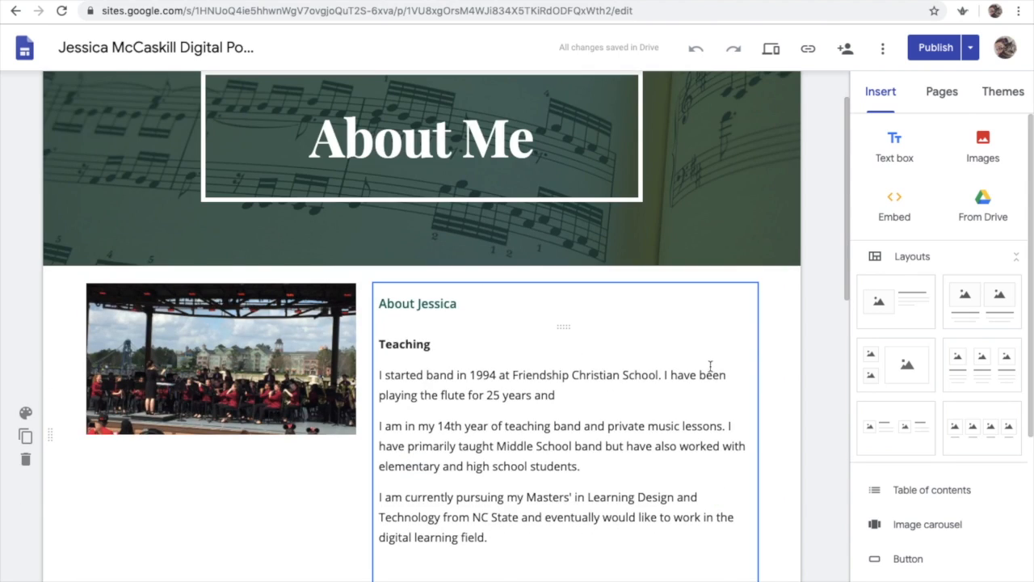
pyautogui.scroll(1, 712, 366)
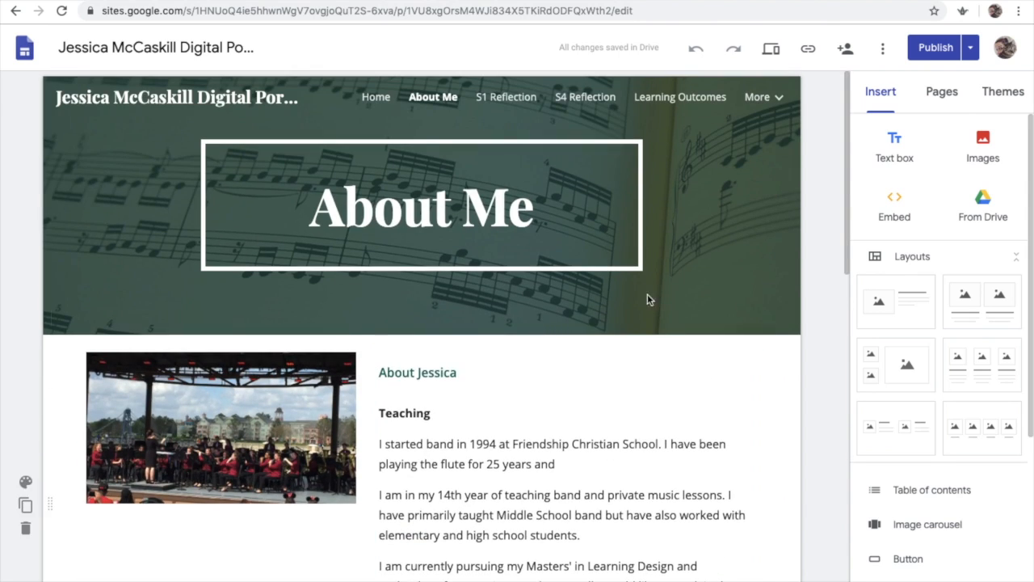
# Browse the example portfolio's S1 Reflection, S4 Reflection and Learning Outcomes pages
pyautogui.click(521, 97)
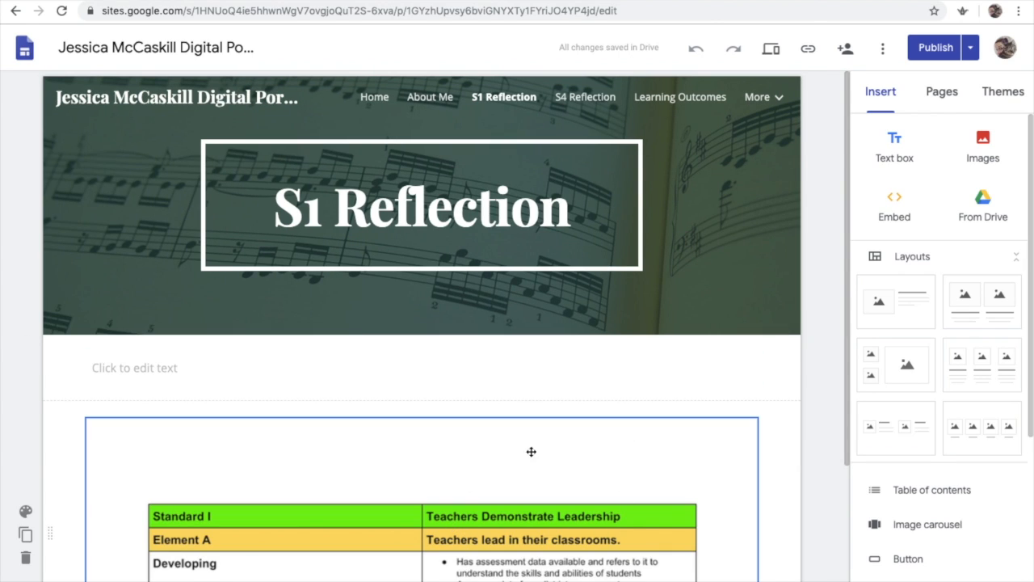
pyautogui.scroll(-3, 768, 463)
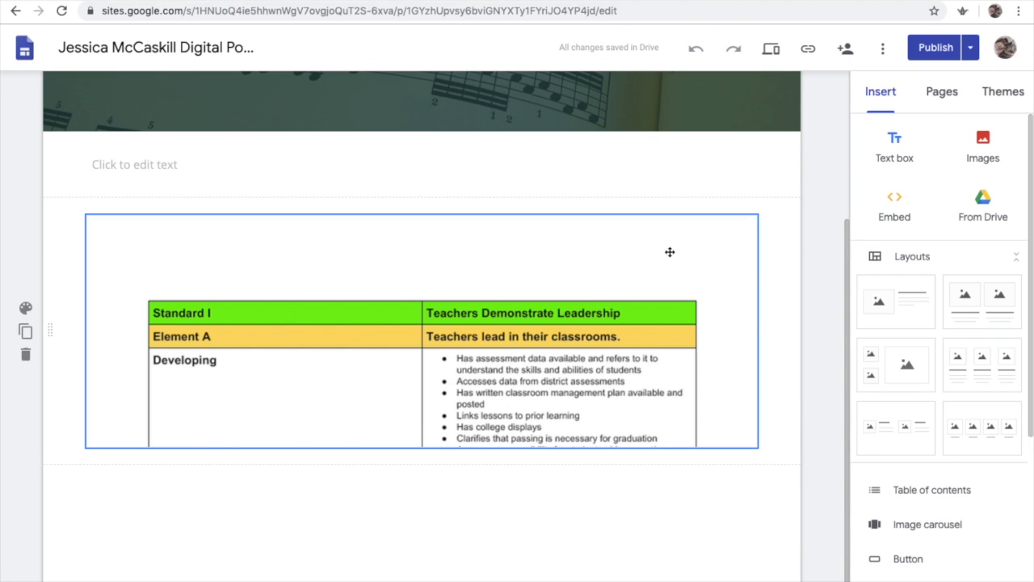
pyautogui.scroll(3, 670, 247)
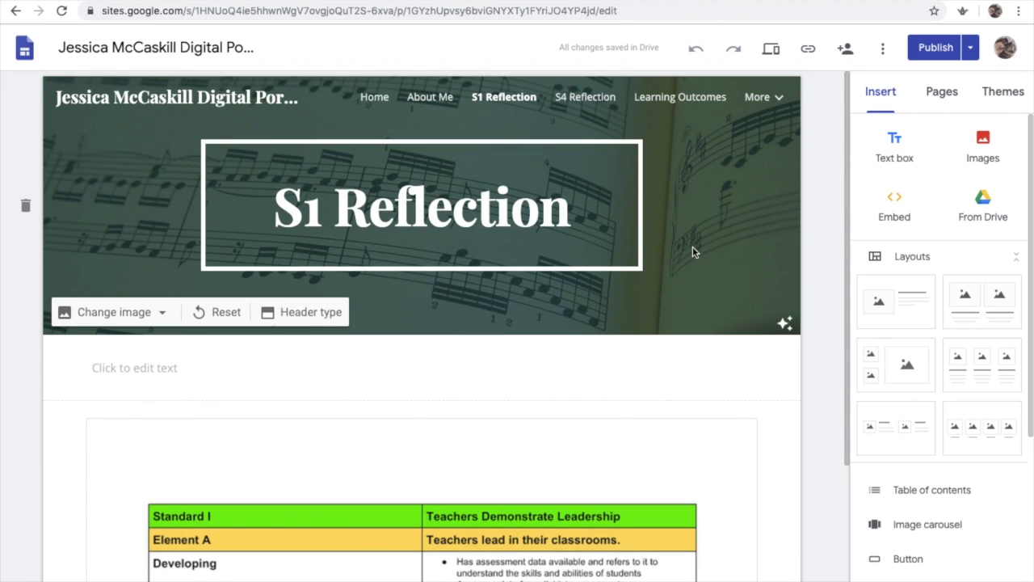
pyautogui.click(585, 97)
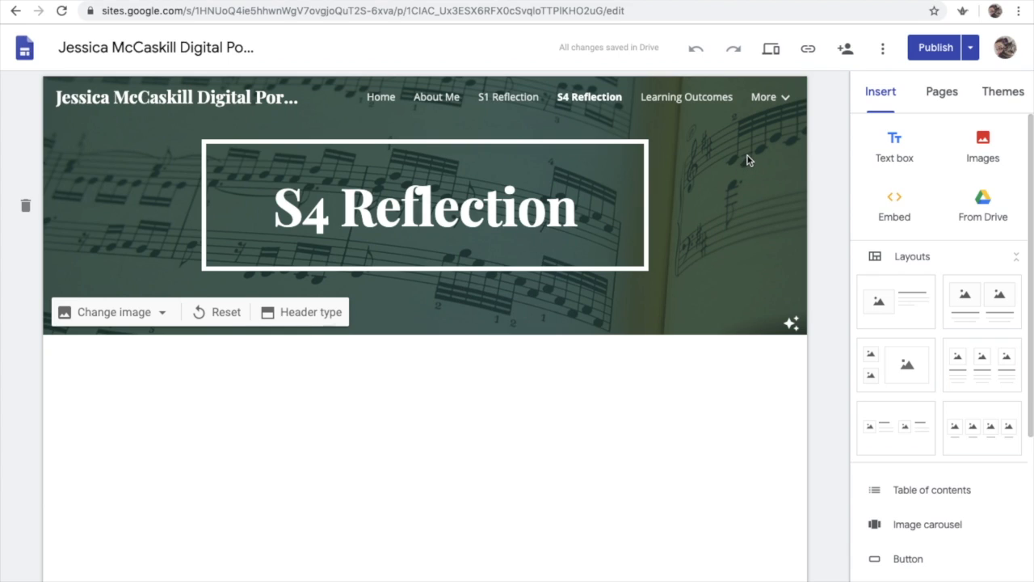
pyautogui.click(708, 98)
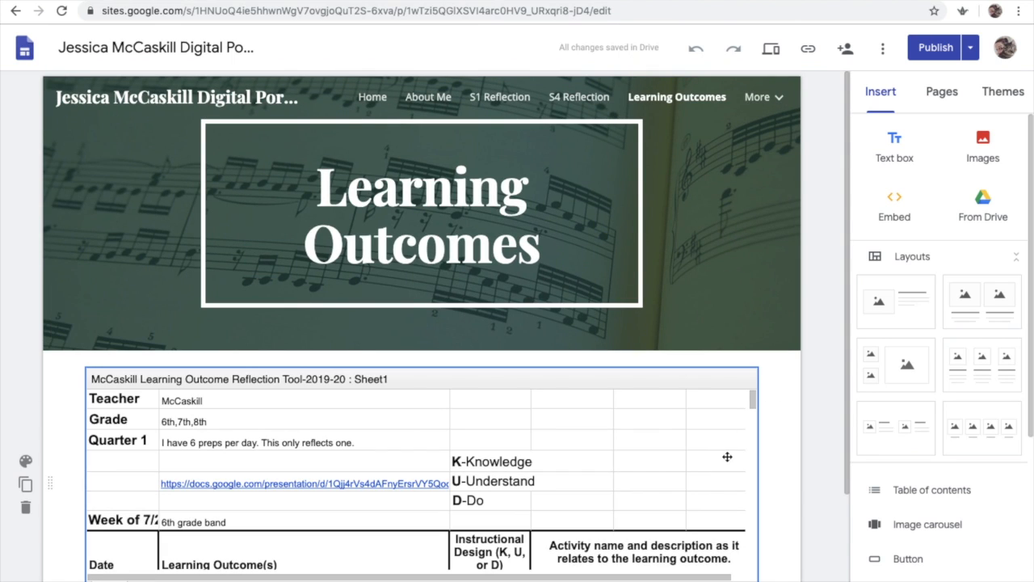
pyautogui.scroll(-1, 729, 453)
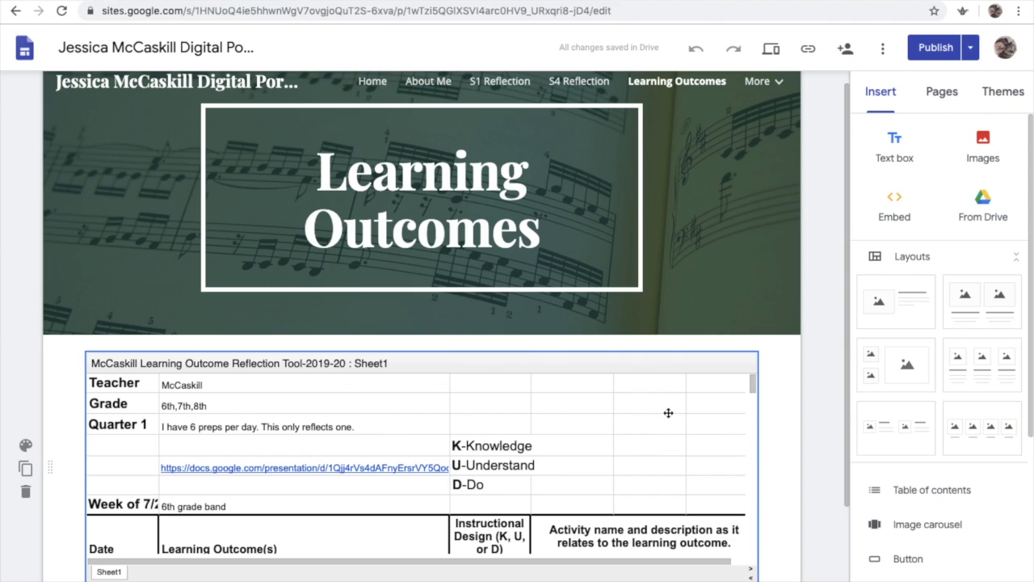
pyautogui.scroll(-1, 663, 447)
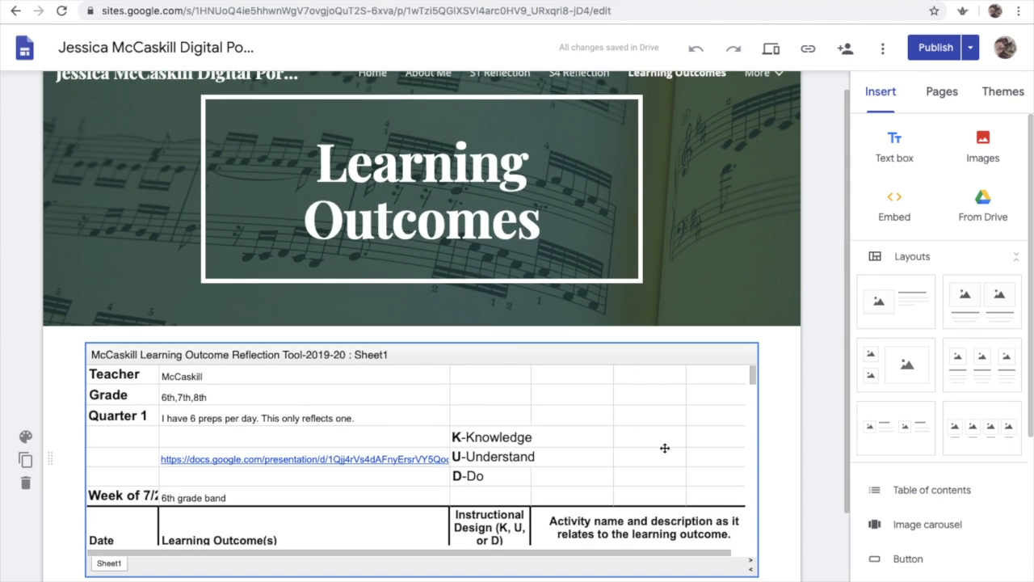
# Examine the embedded learning outcome reflection spreadsheet on the example portfolio's Learning Outcomes page
pyautogui.click(753, 377)
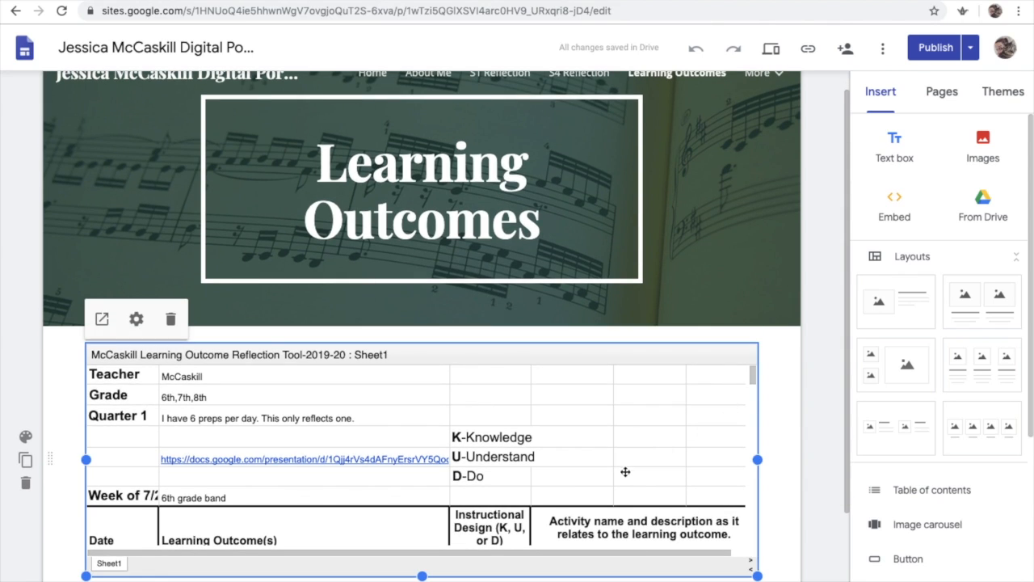
pyautogui.scroll(-1, 587, 474)
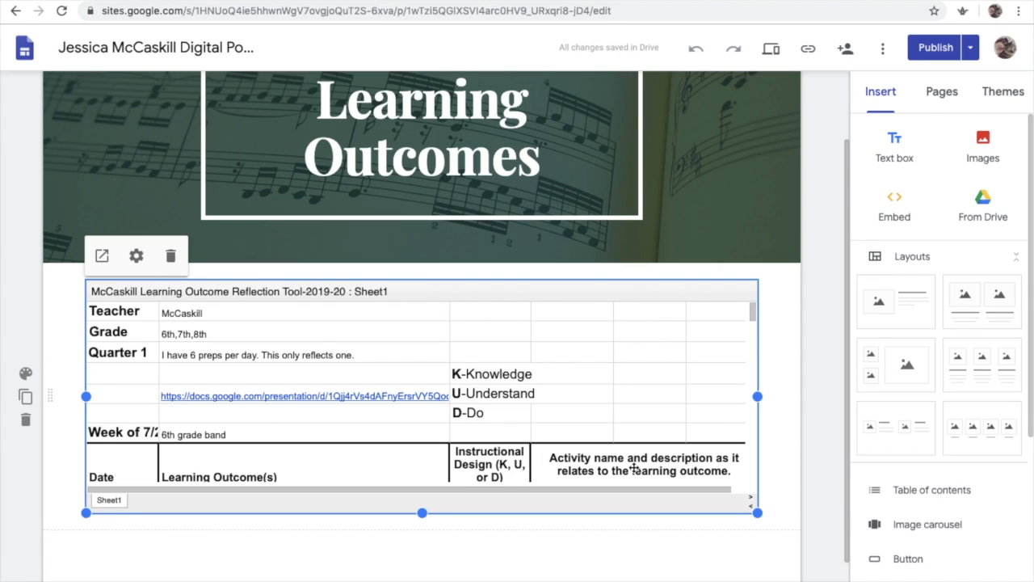
pyautogui.scroll(1, 777, 243)
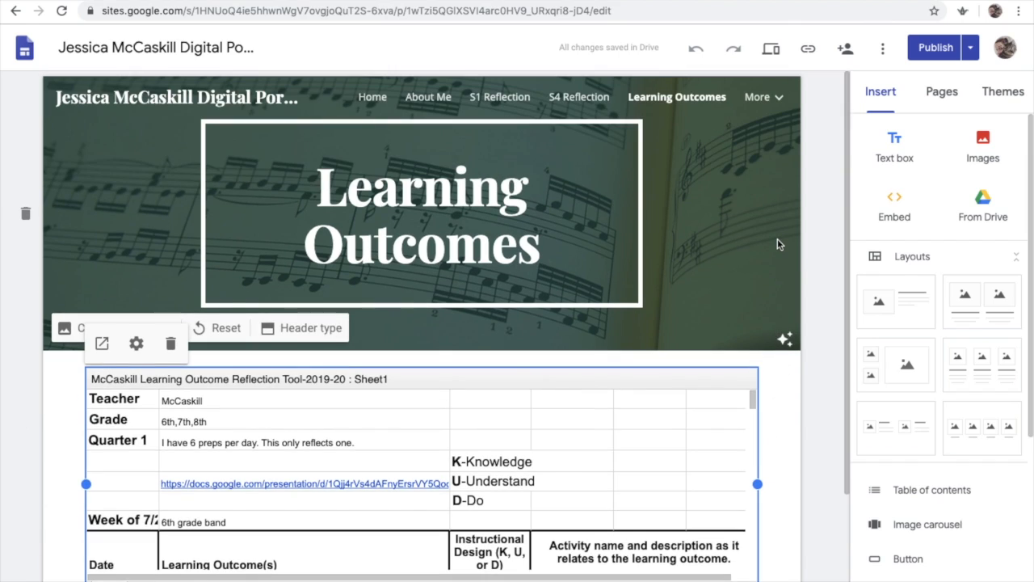
pyautogui.click(773, 103)
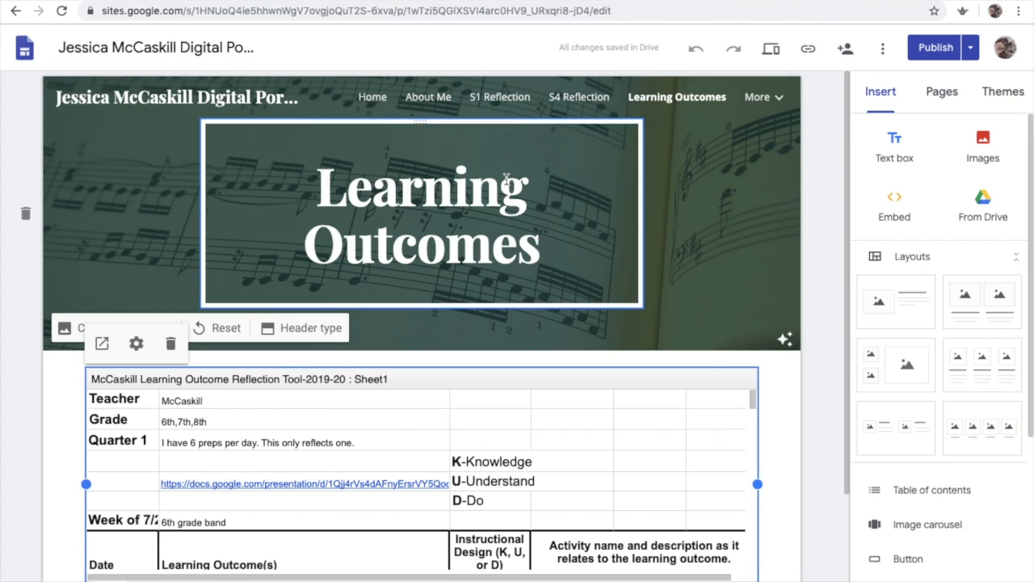
# Return to the example portfolio's Home page, review its Educator section, and preview the site before closing the preview
pyautogui.click(372, 97)
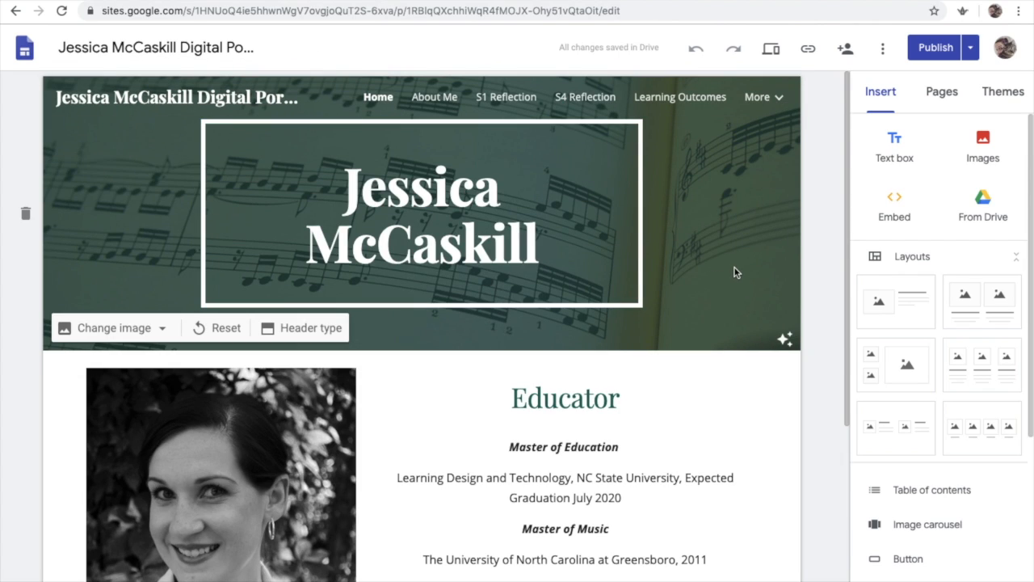
pyautogui.scroll(-4, 734, 272)
pyautogui.scroll(1, 735, 278)
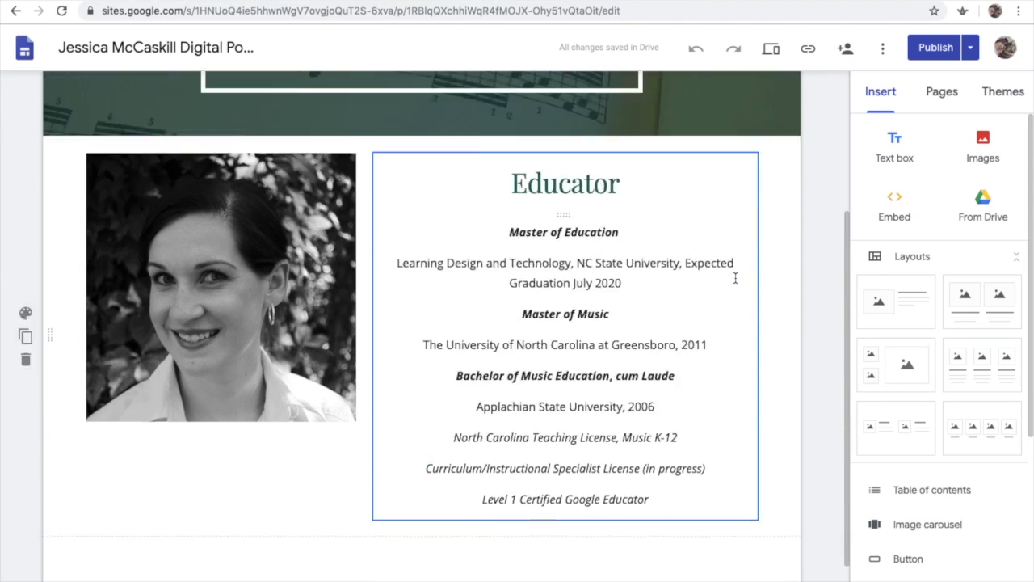
pyautogui.scroll(3, 735, 277)
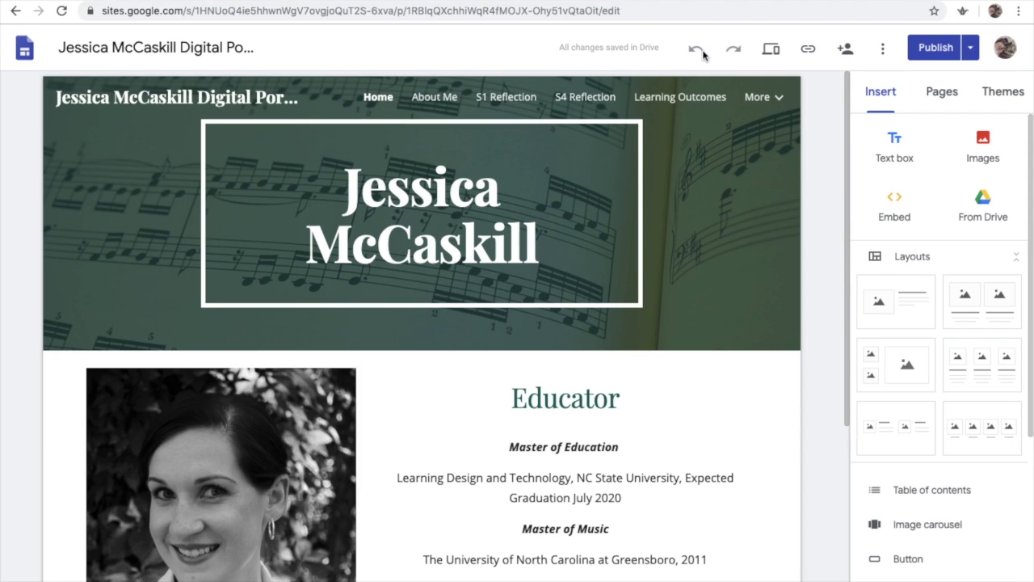
pyautogui.click(772, 51)
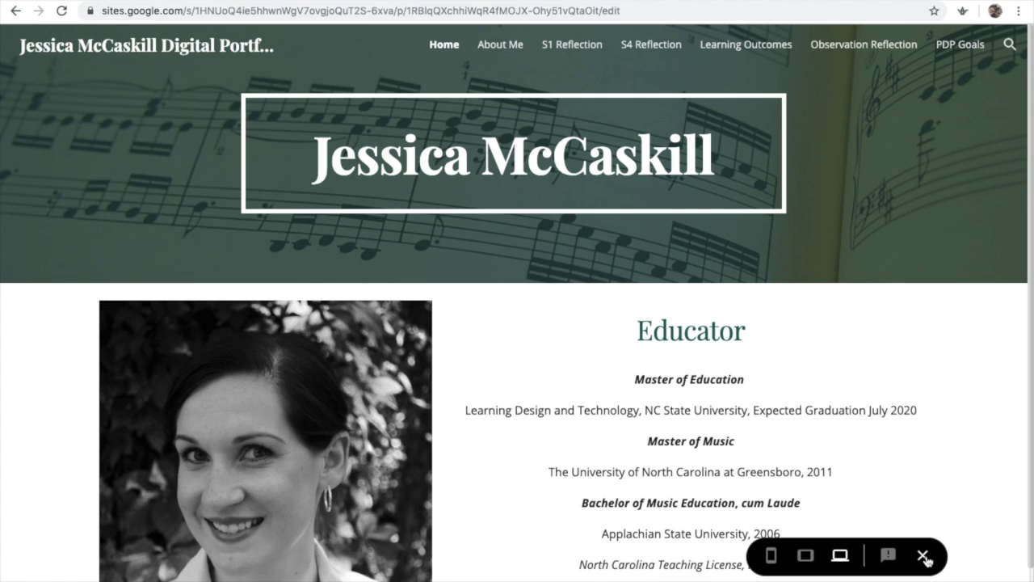
pyautogui.click(923, 558)
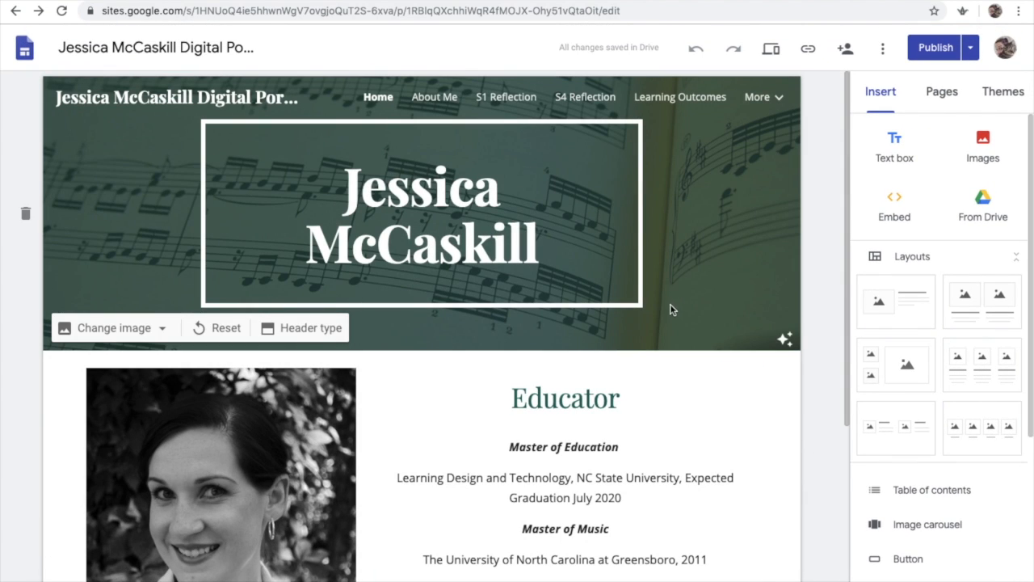
# Review who has access to the site in the sharing dialog, then look through the site's additional options menu
pyautogui.click(845, 52)
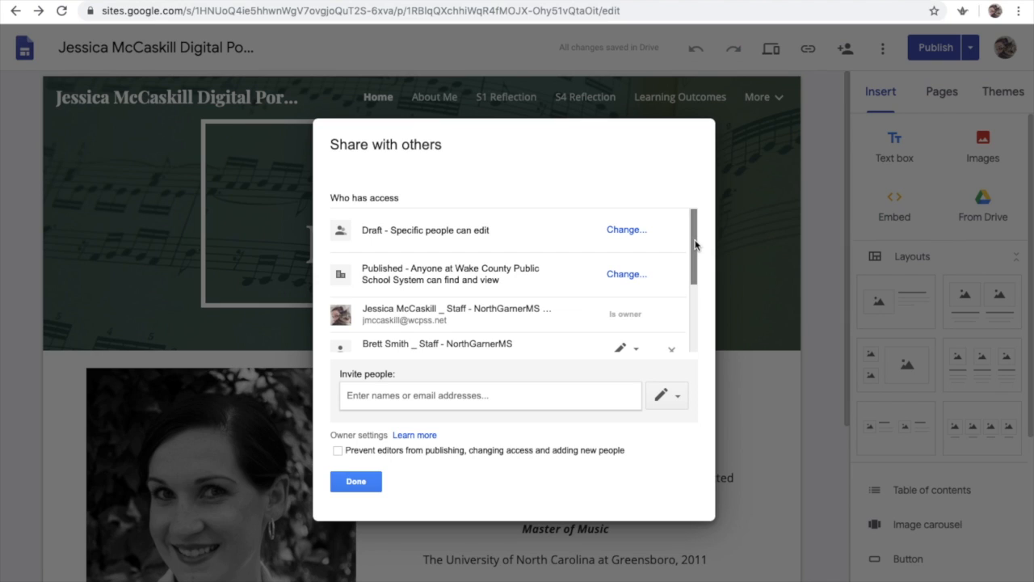
pyautogui.moveTo(695, 245); pyautogui.dragTo(692, 293)
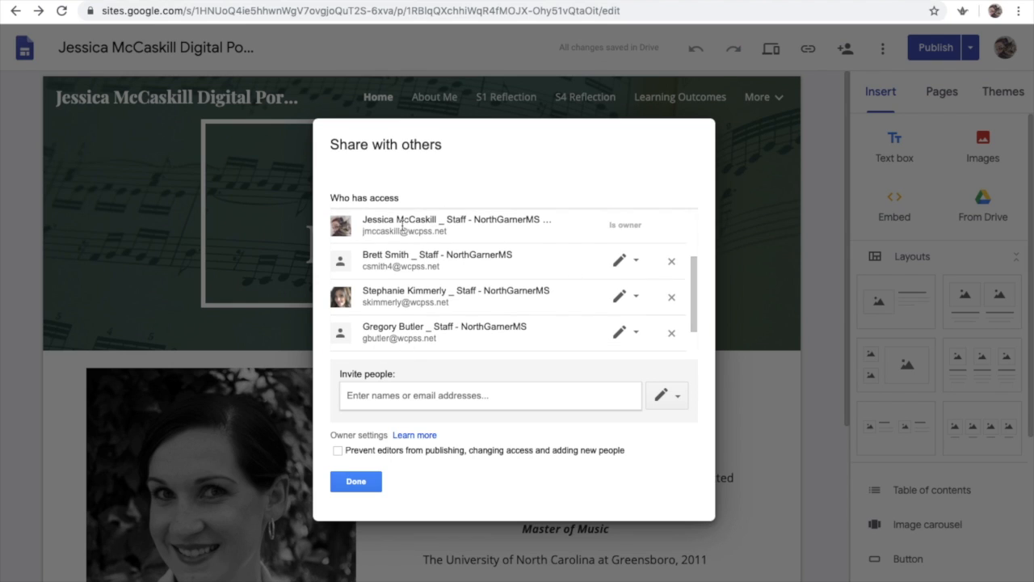
pyautogui.moveTo(694, 314); pyautogui.dragTo(698, 263)
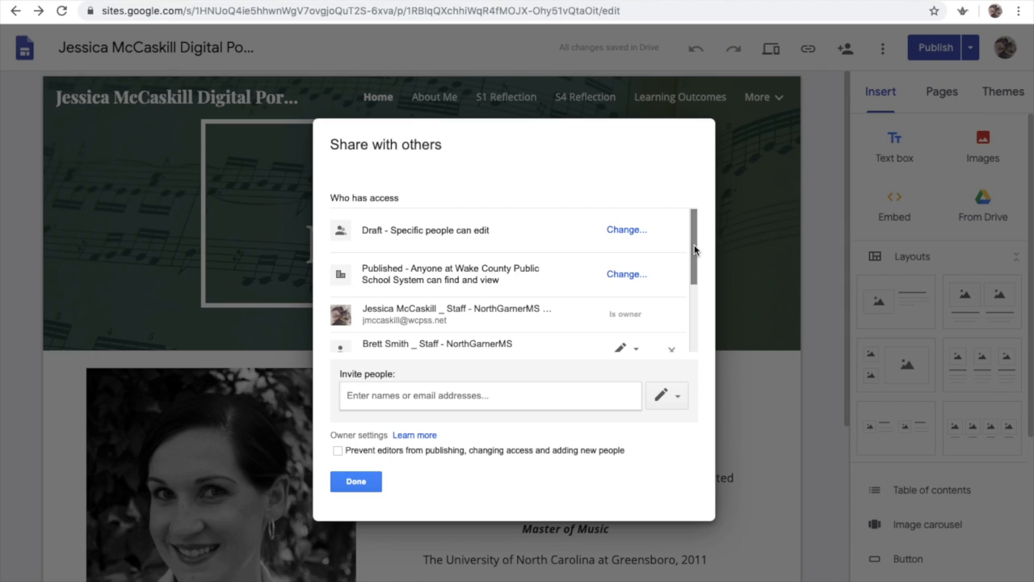
pyautogui.scroll(-3, 694, 250)
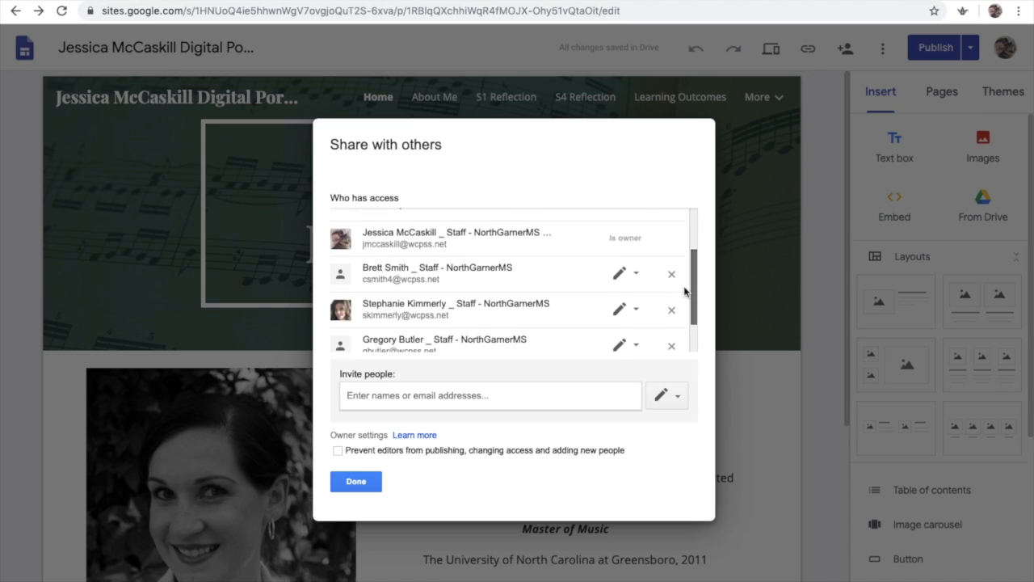
pyautogui.moveTo(695, 319); pyautogui.dragTo(694, 238)
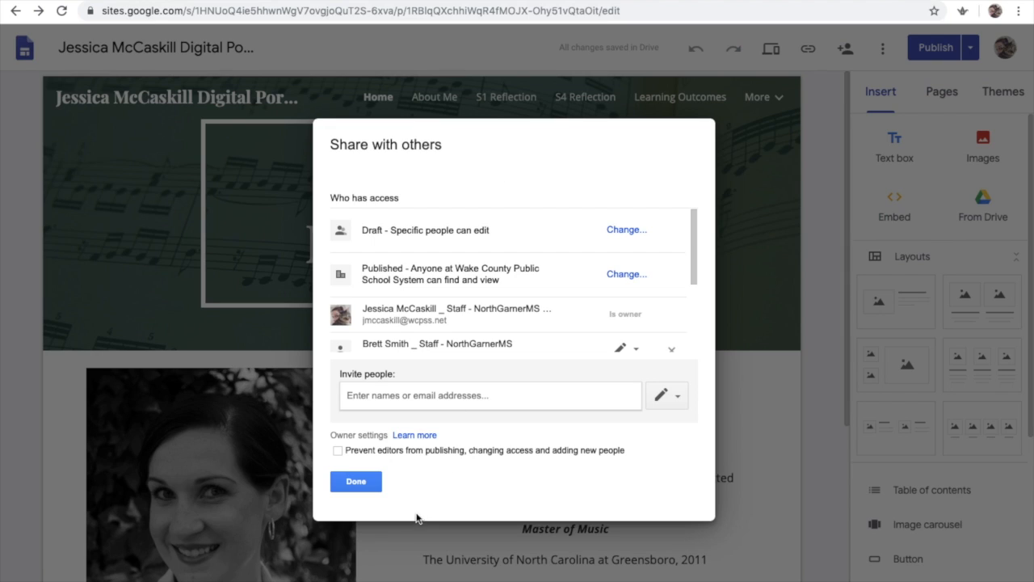
pyautogui.click(362, 483)
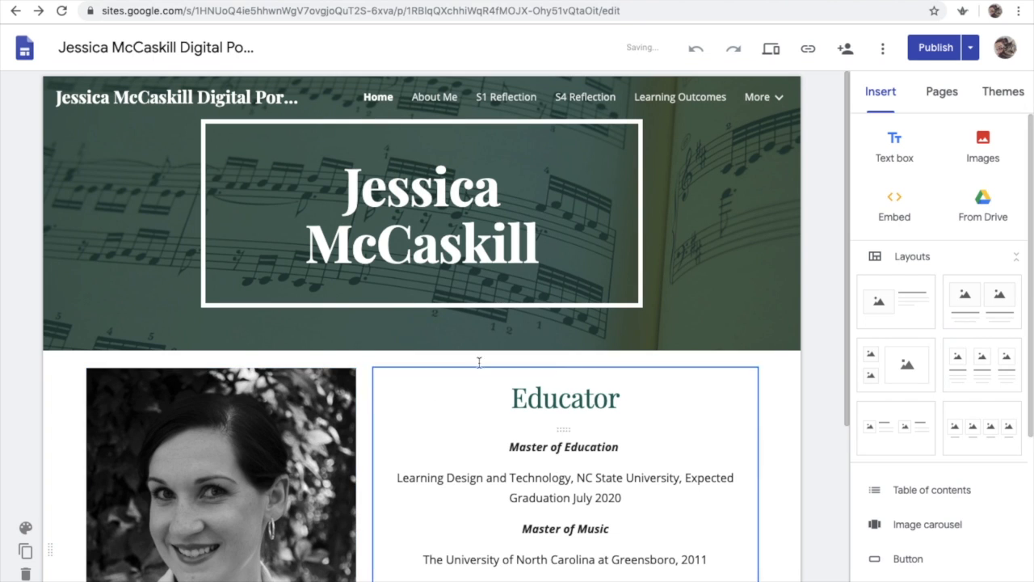
pyautogui.click(885, 51)
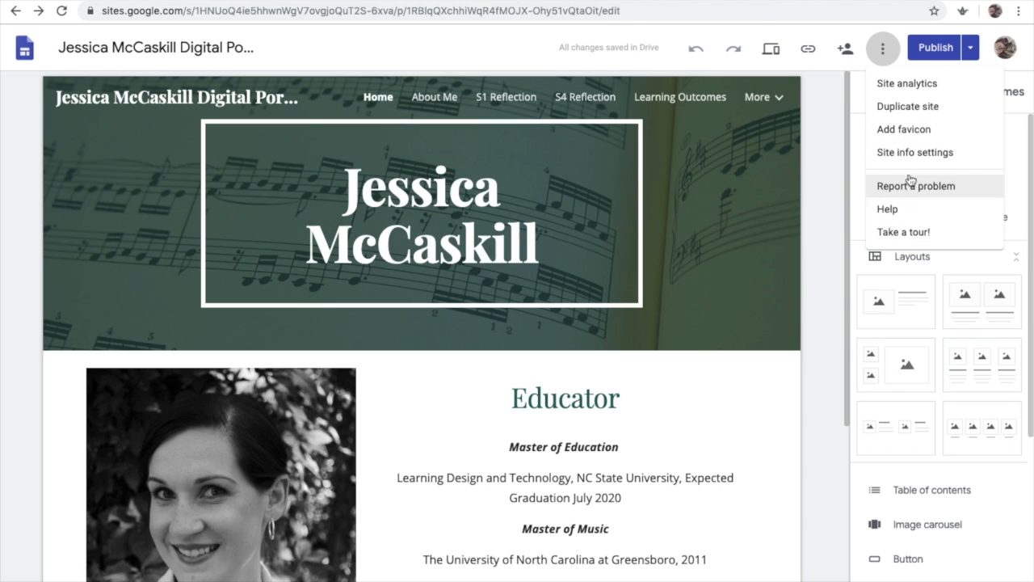
pyautogui.click(840, 73)
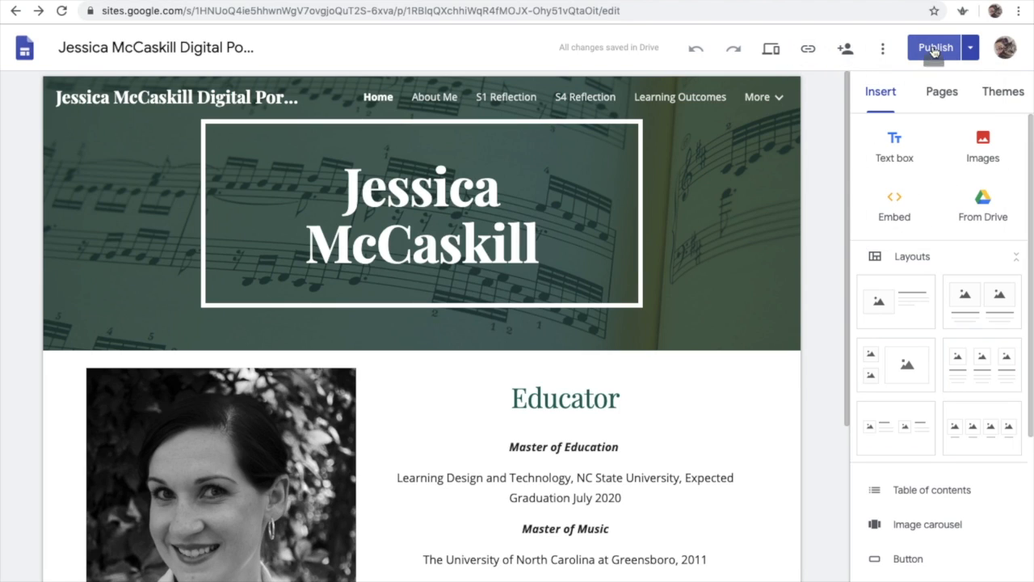